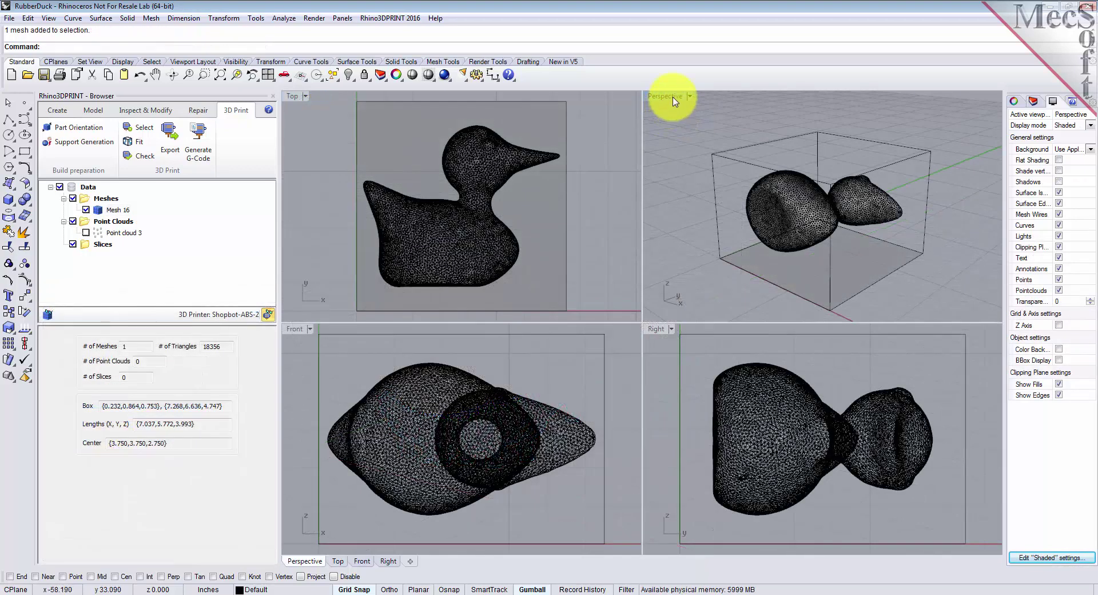
Maximize the Perspective viewport and start Support Generation on the rubber duck mesh, with its parameters fully in view.
{"action": "double_click", "coordinate": [675, 96]}
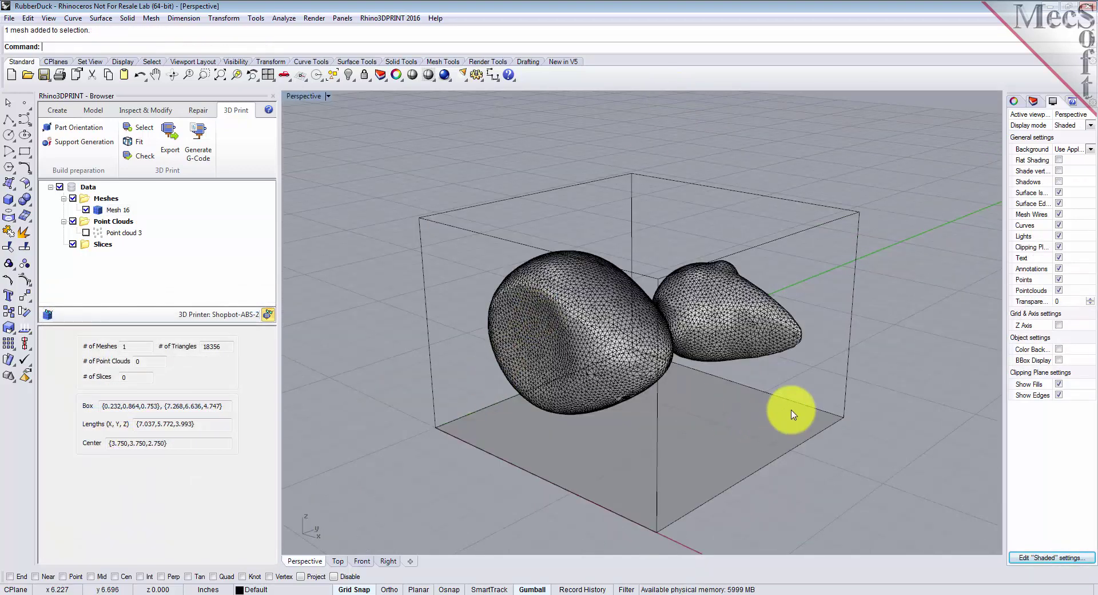
{"action": "mouse_move", "coordinate": [791, 410]}
{"action": "right_mouse_down"}
{"action": "mouse_move", "coordinate": [897, 486]}
{"action": "mouse_move", "coordinate": [912, 444]}
{"action": "mouse_move", "coordinate": [743, 400]}
{"action": "mouse_move", "coordinate": [807, 411]}
{"action": "right_mouse_up"}
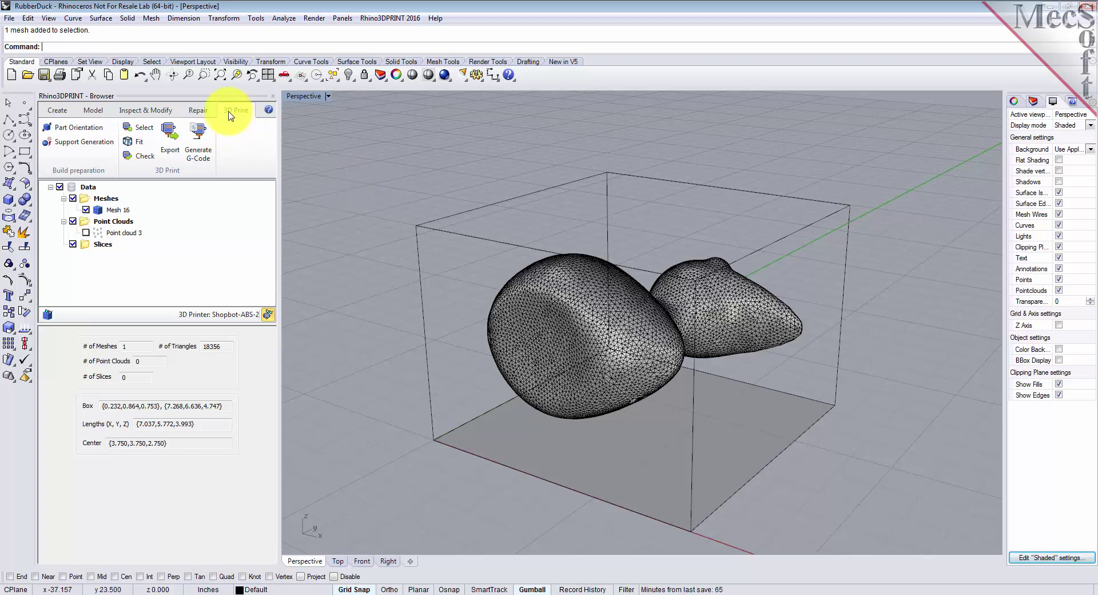
{"action": "left_click", "coordinate": [86, 147]}
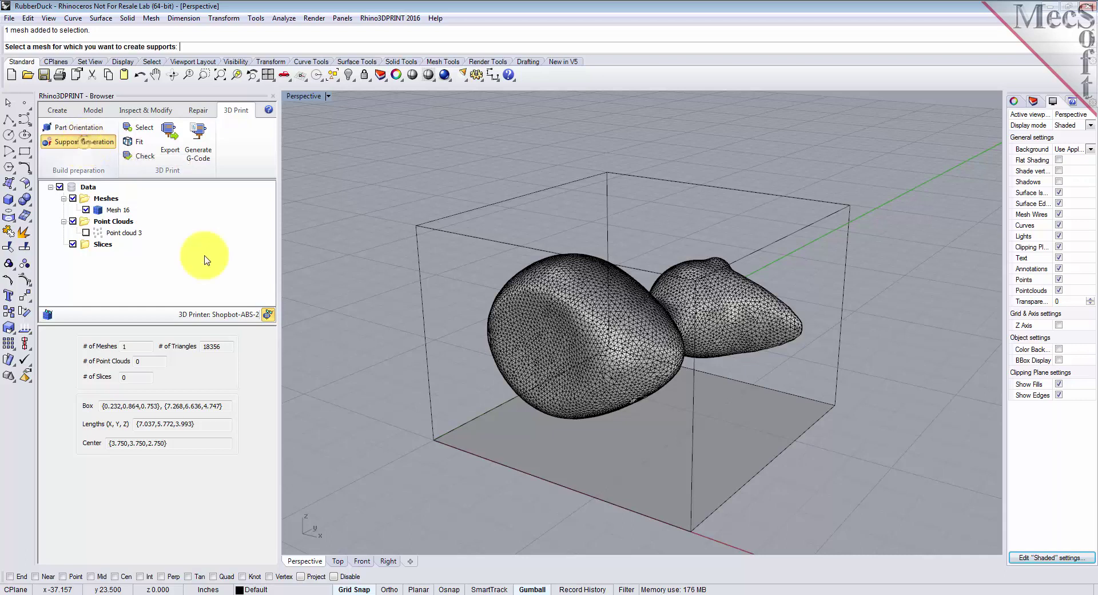
{"action": "left_click", "coordinate": [561, 303]}
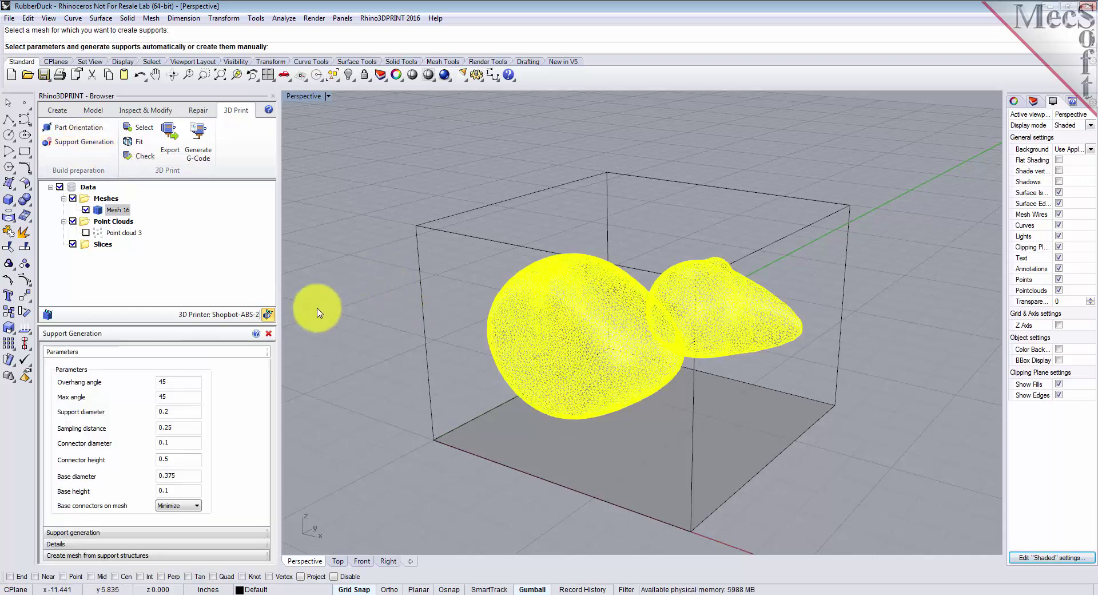
{"action": "left_click_drag", "start_coordinate": [137, 325], "coordinate": [143, 298]}
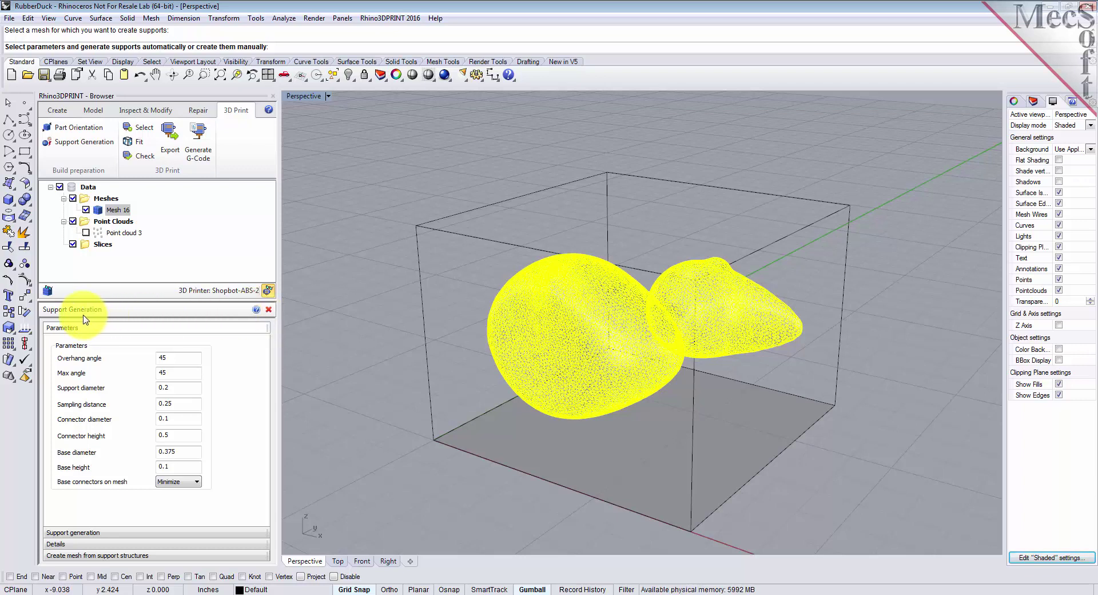
Consult the Support Generation help topic for the diagram that explains the support parameters.
{"action": "left_click", "coordinate": [255, 311]}
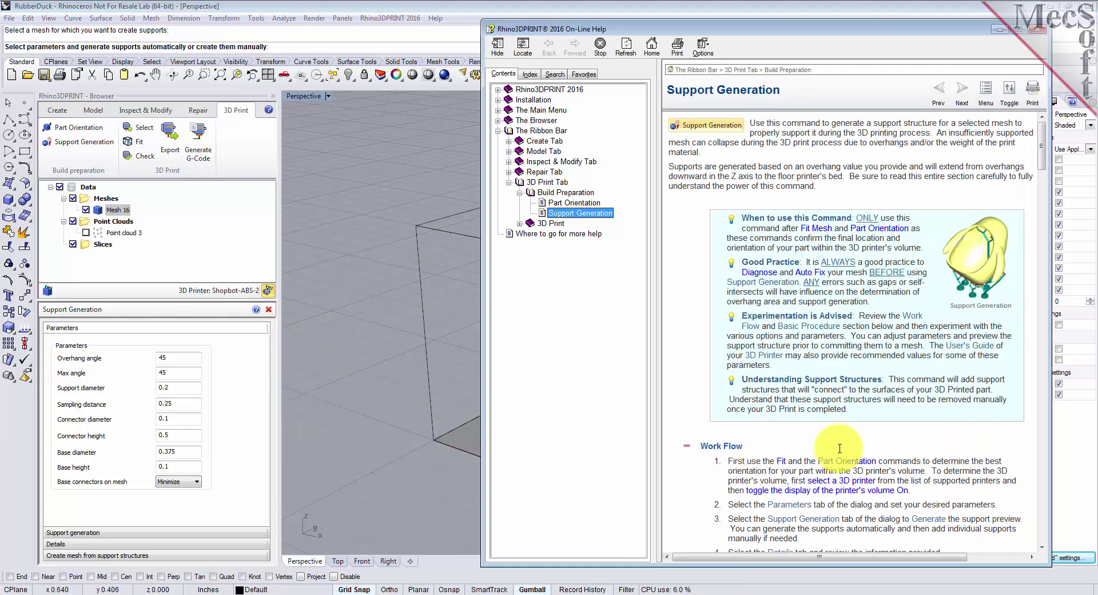
{"action": "left_click_drag", "start_coordinate": [1048, 153], "coordinate": [1043, 277]}
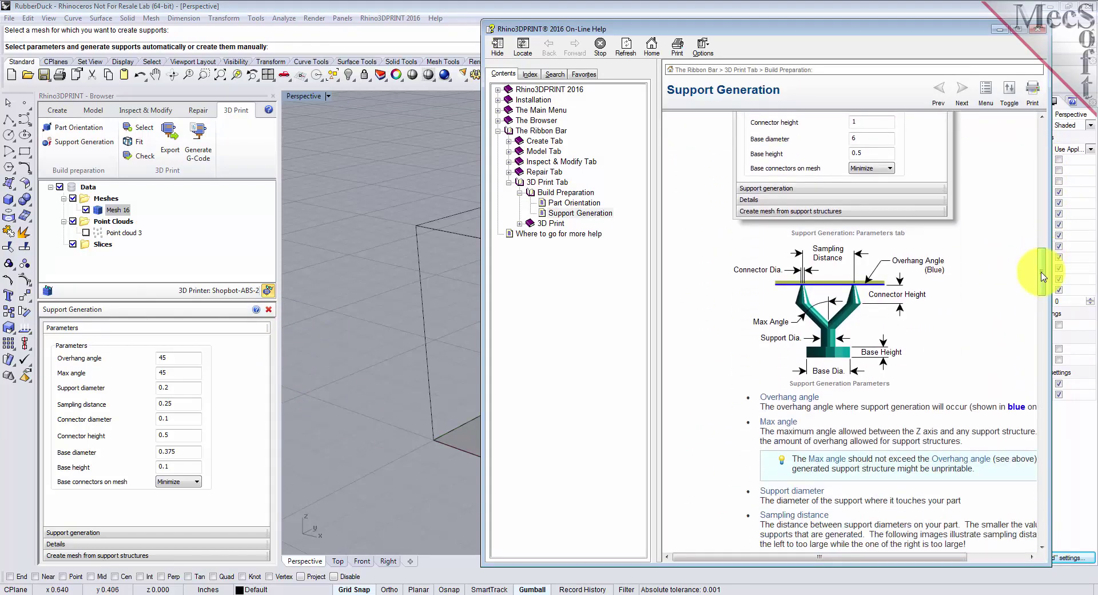
{"action": "scroll", "coordinate": [1047, 262], "scroll_direction": "up", "scroll_amount": 3}
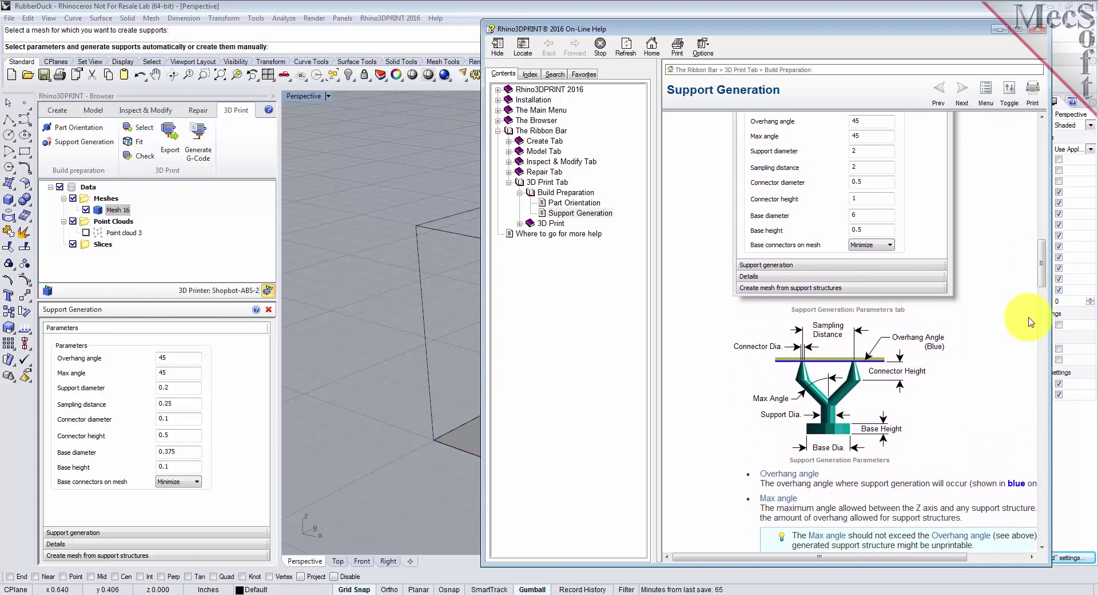
{"action": "scroll", "coordinate": [1043, 273], "scroll_direction": "up", "scroll_amount": 2}
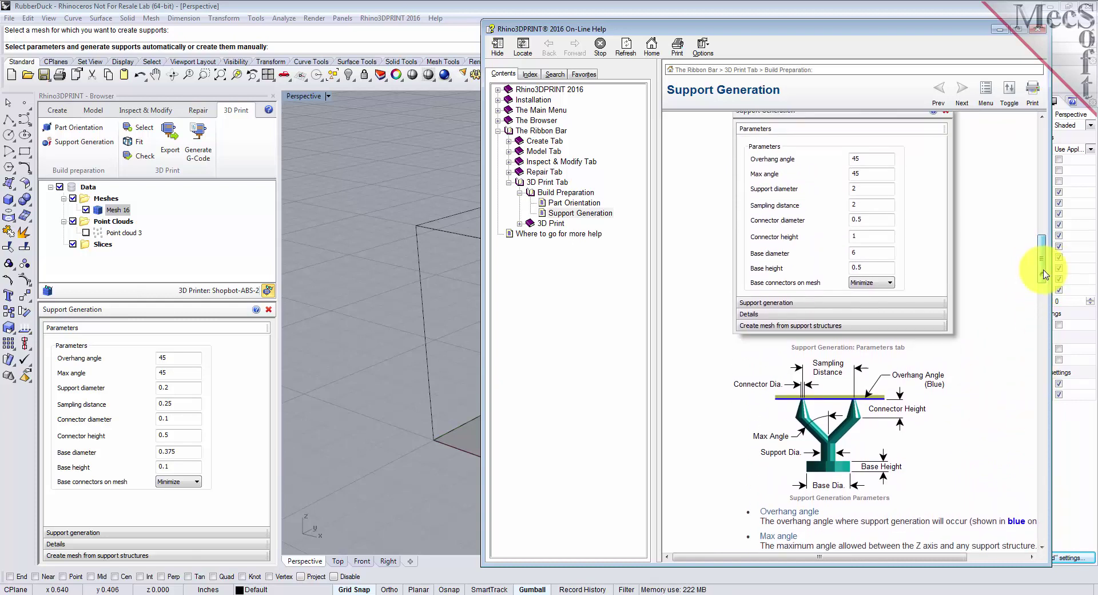
{"action": "scroll", "coordinate": [1044, 274], "scroll_direction": "up", "scroll_amount": 1}
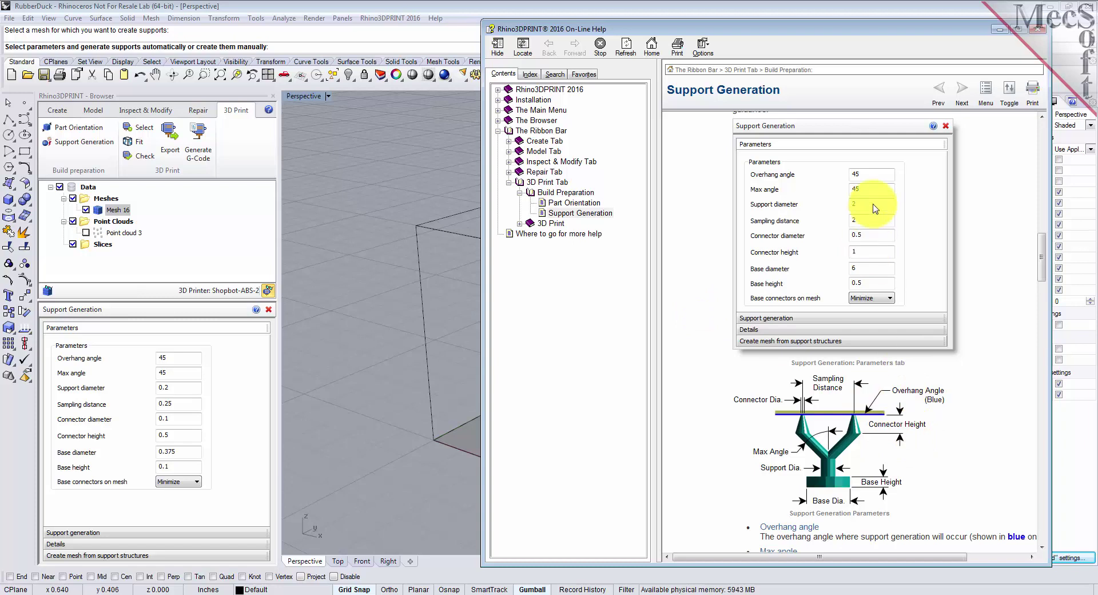
{"action": "left_click", "coordinate": [1001, 30]}
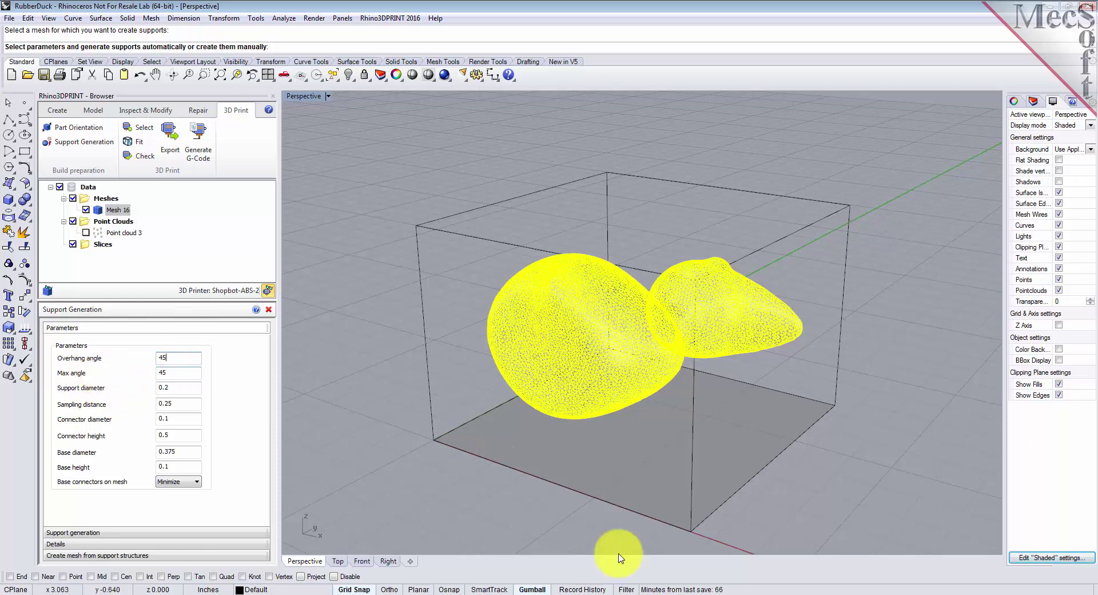
Check the overhang angle, max angle and support diameter against the help topic's parameter diagram.
{"action": "left_click", "coordinate": [330, 592]}
{"action": "left_click", "coordinate": [330, 581]}
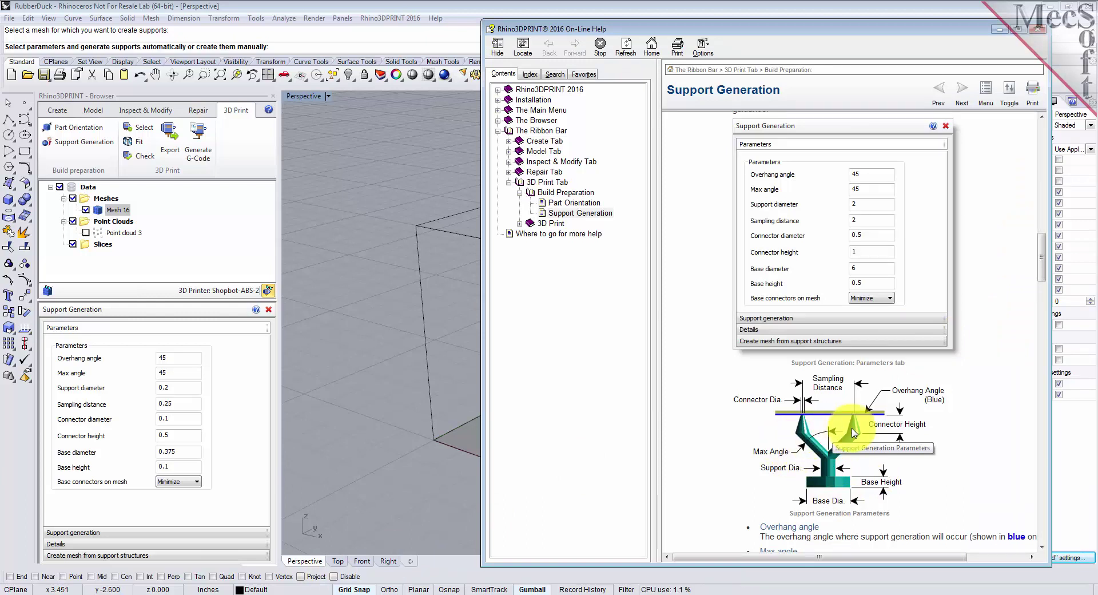
{"action": "left_click", "coordinate": [998, 29]}
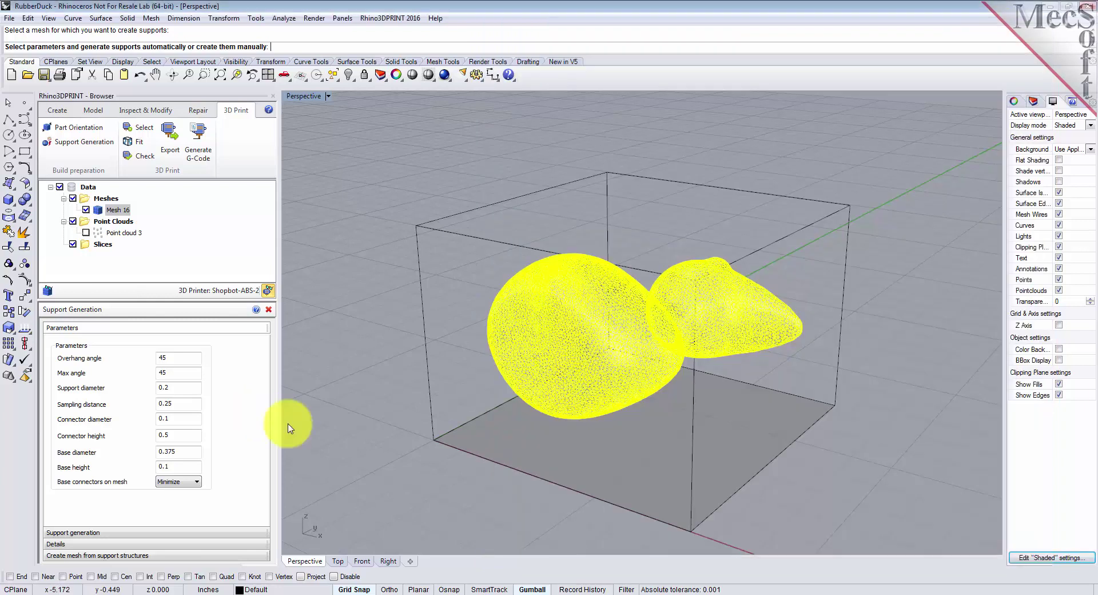
{"action": "left_click", "coordinate": [179, 373]}
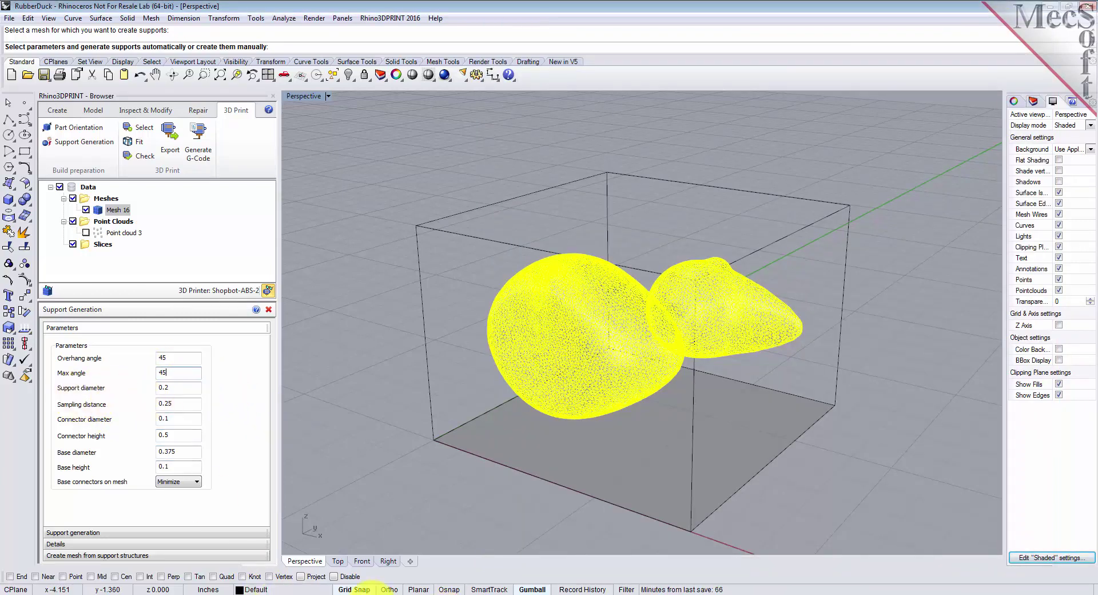
{"action": "left_click", "coordinate": [318, 582]}
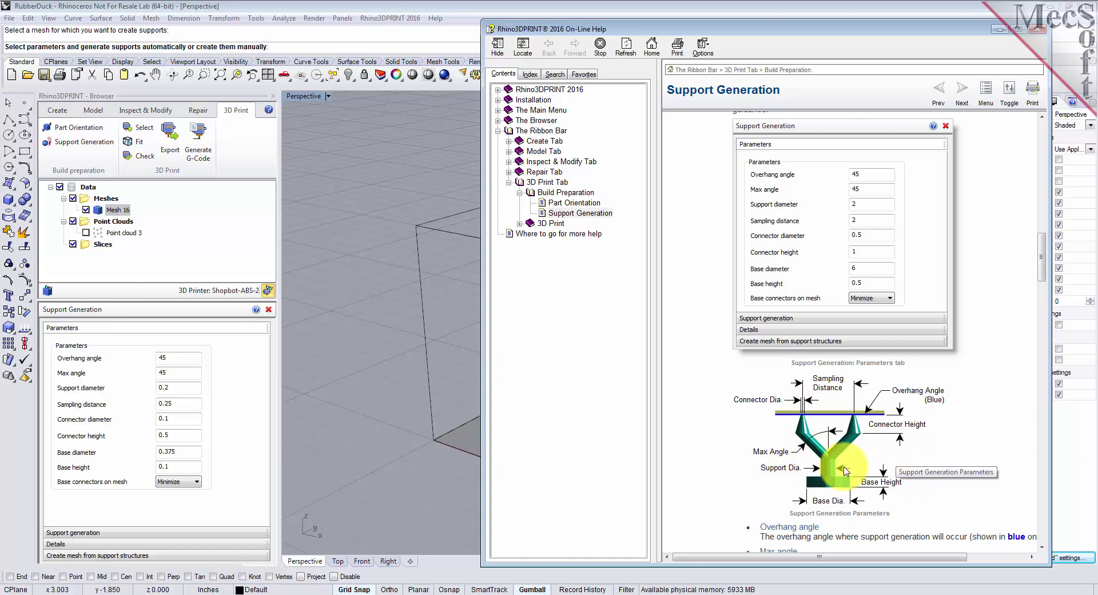
{"action": "left_click", "coordinate": [1000, 30]}
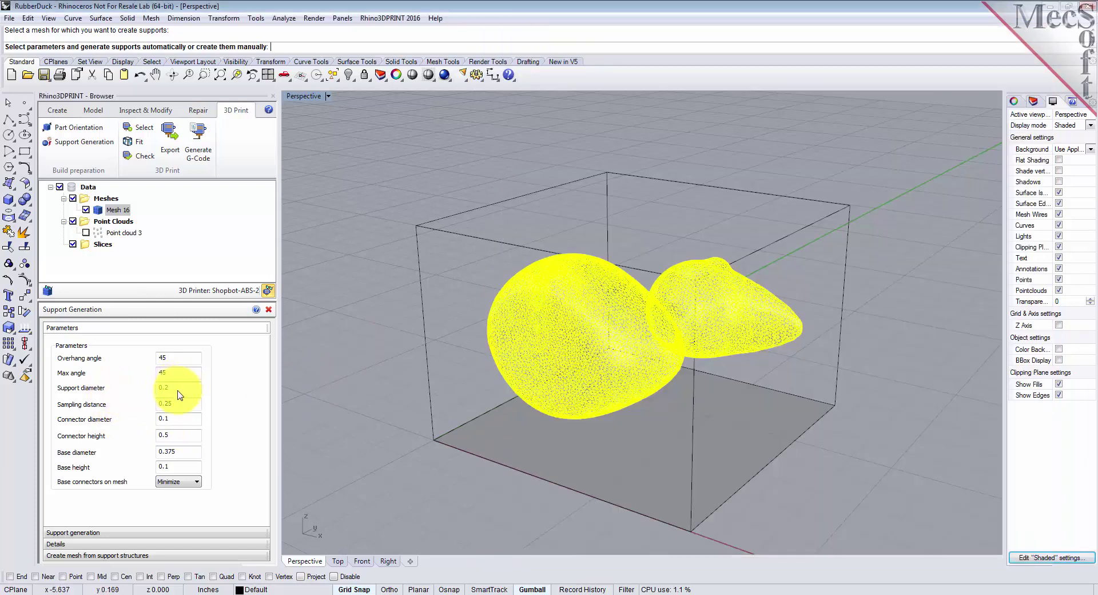
Check the sampling distance, connector dimensions and base dimensions against the help topic's parameter diagram.
{"action": "left_click", "coordinate": [181, 393]}
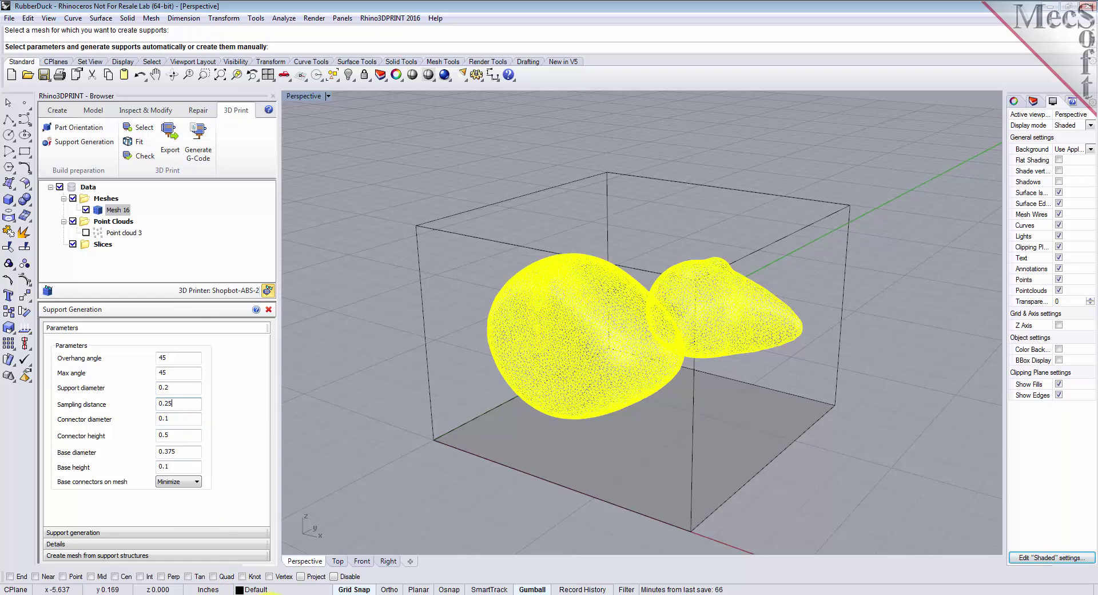
{"action": "left_click", "coordinate": [356, 580]}
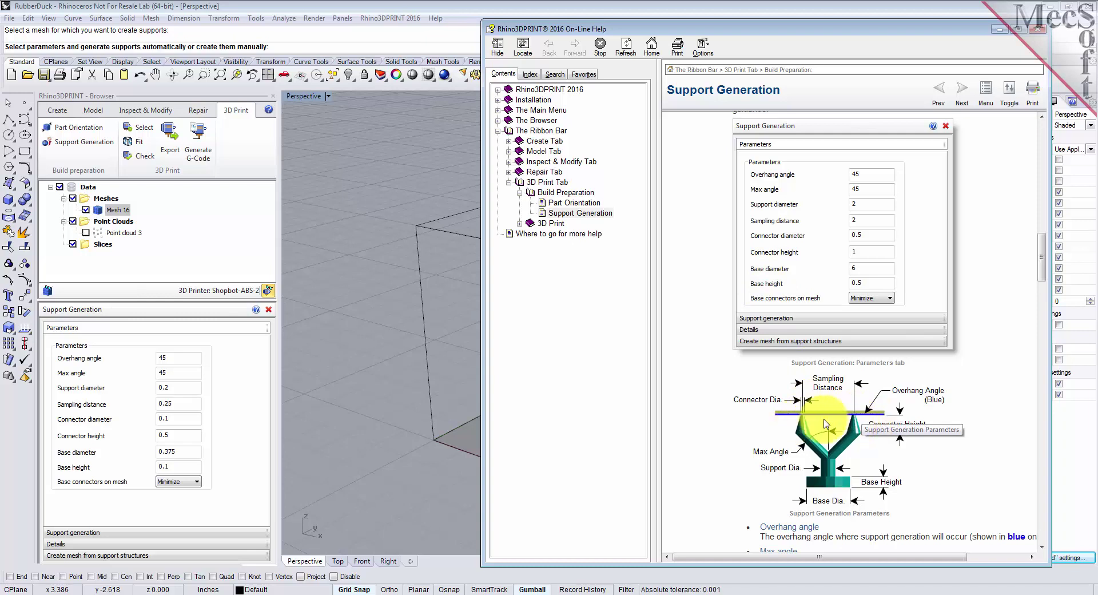
{"action": "left_click", "coordinate": [998, 30]}
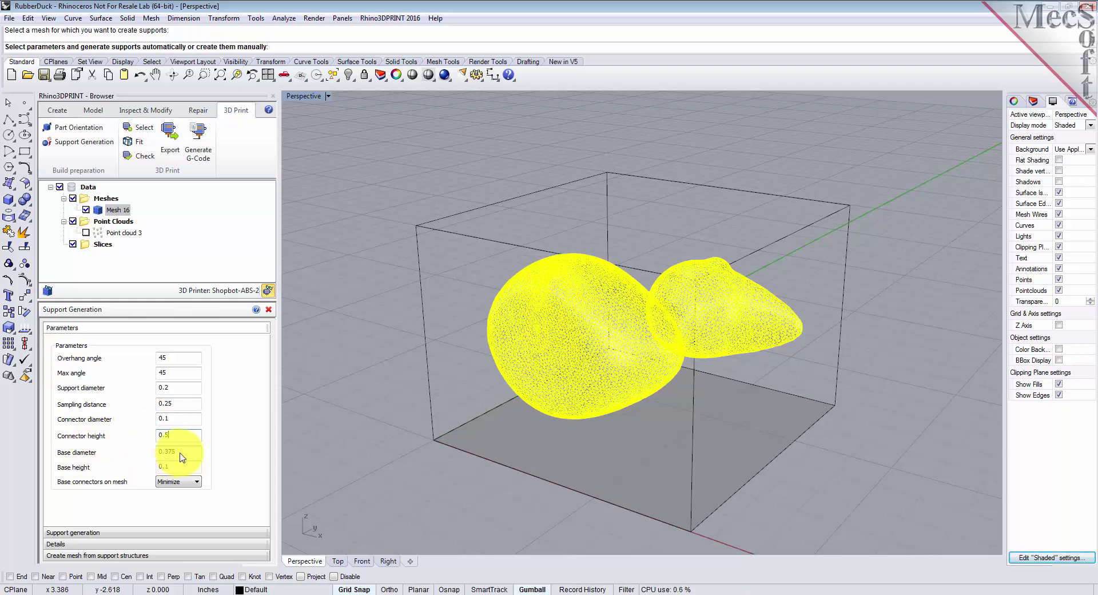
{"action": "left_click", "coordinate": [360, 593]}
{"action": "left_click", "coordinate": [338, 580]}
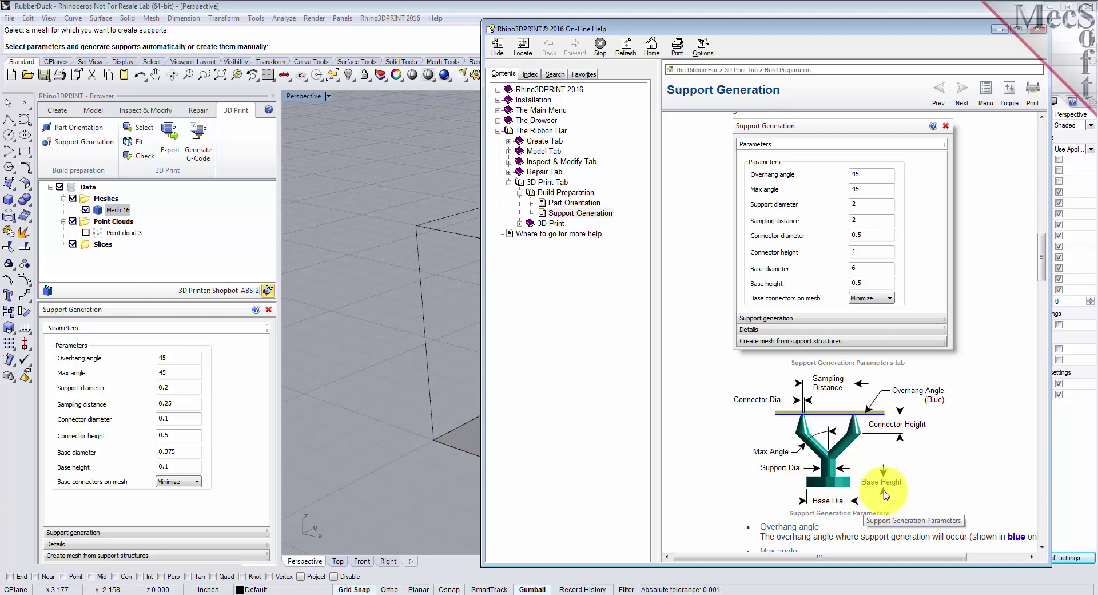
{"action": "left_click", "coordinate": [305, 432]}
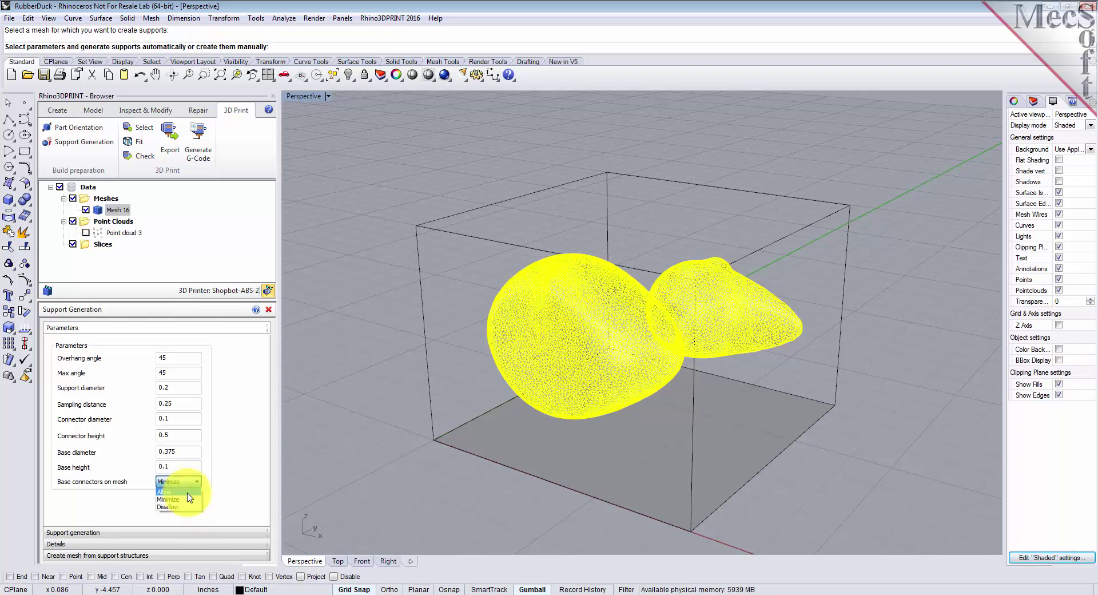
Set the base connectors on mesh to Minimize and automatically generate Tree supports for the duck mesh.
{"action": "left_click", "coordinate": [189, 498]}
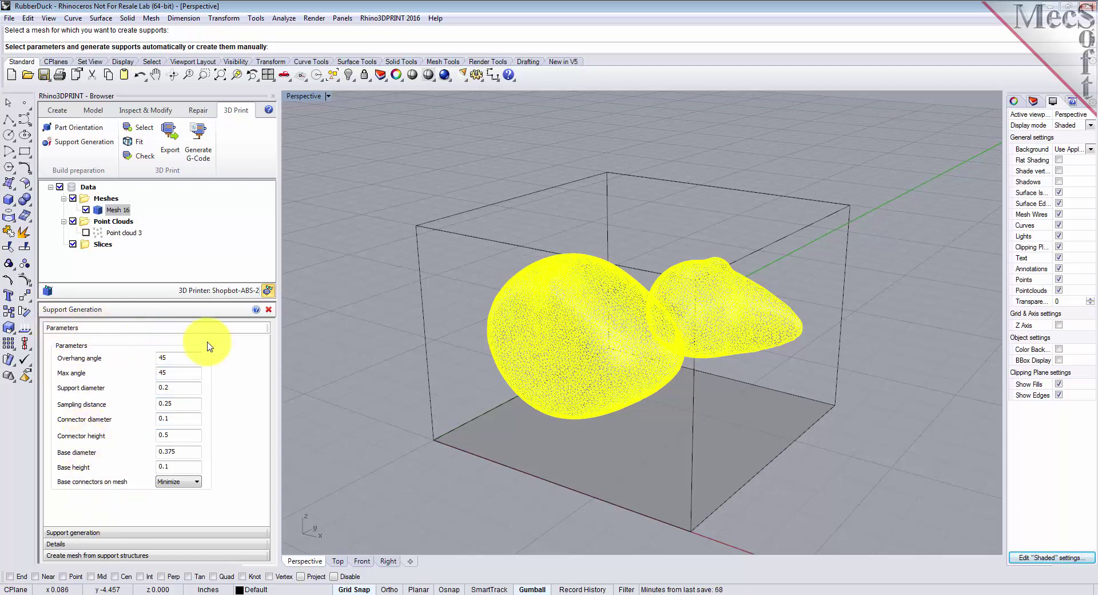
{"action": "left_click", "coordinate": [96, 540]}
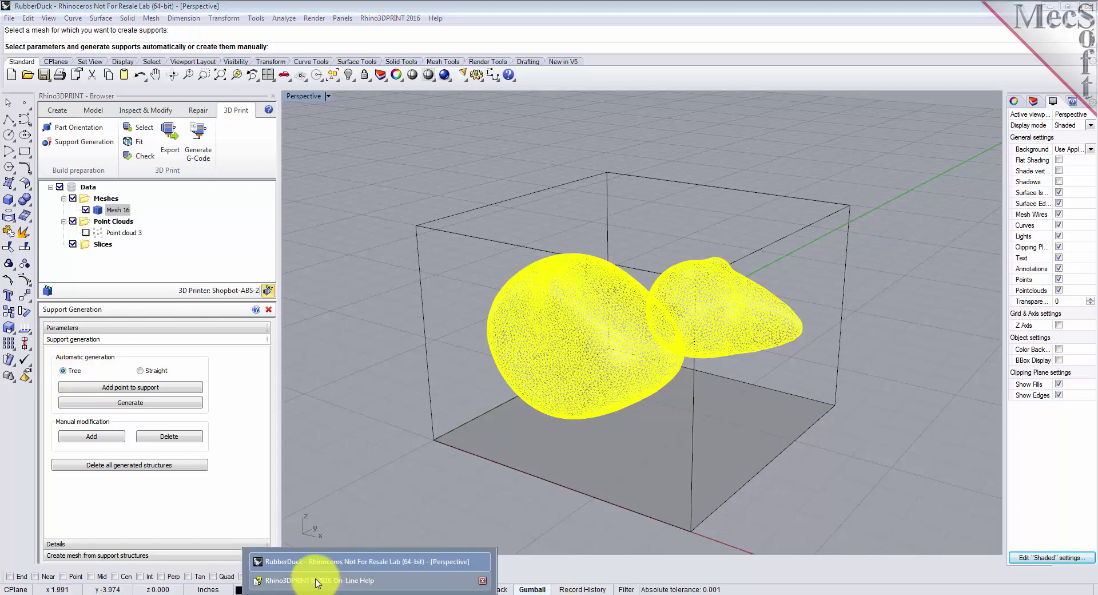
{"action": "left_click", "coordinate": [331, 580]}
{"action": "scroll", "coordinate": [839, 456], "scroll_direction": "down", "scroll_amount": 1}
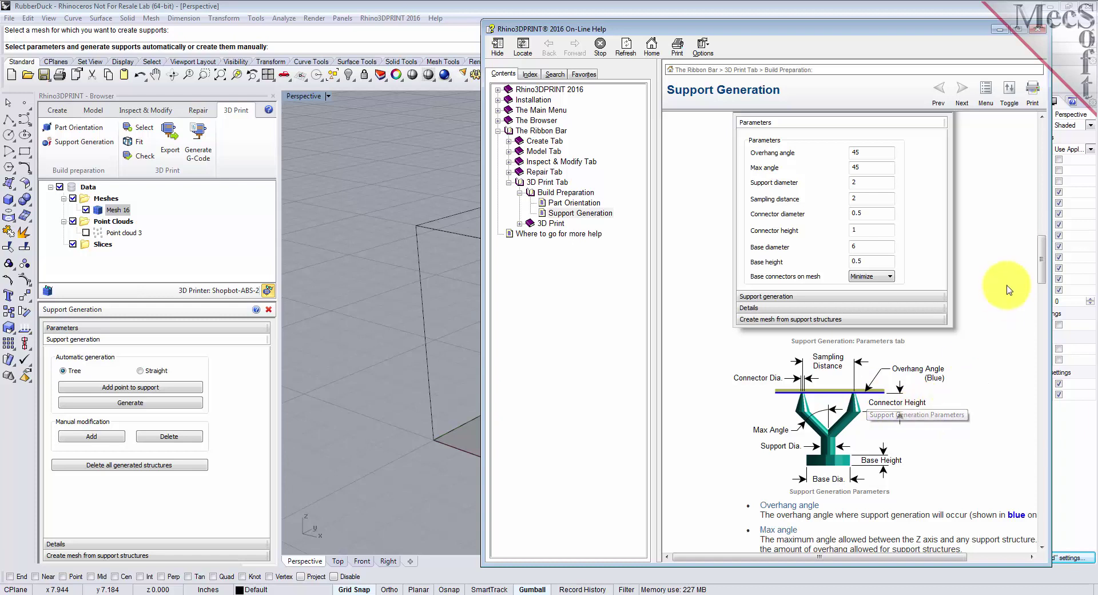
{"action": "left_click", "coordinate": [1001, 33]}
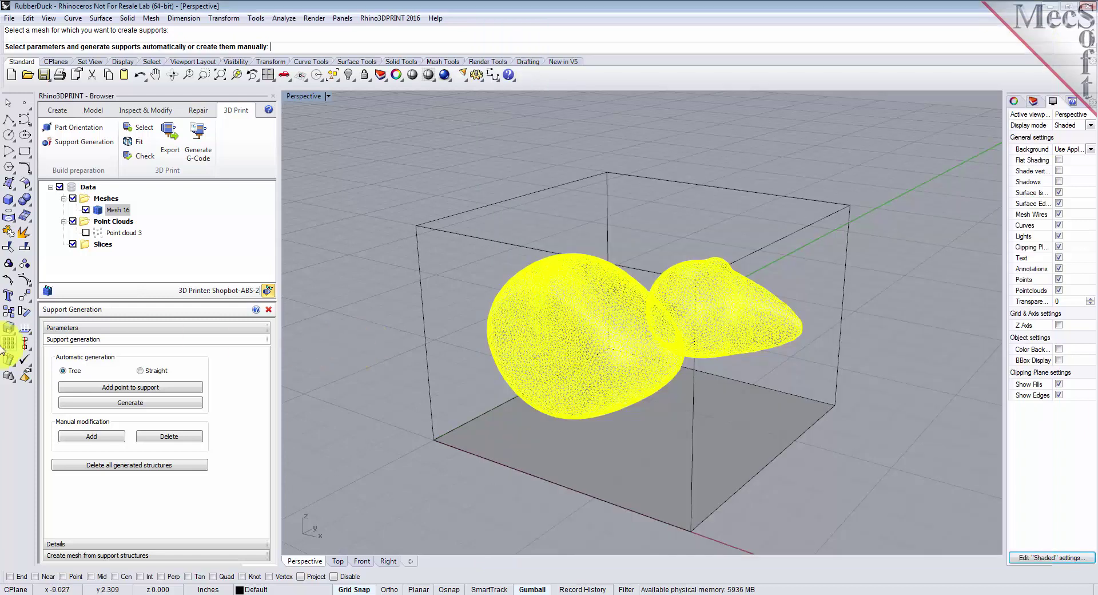
{"action": "left_click", "coordinate": [147, 403]}
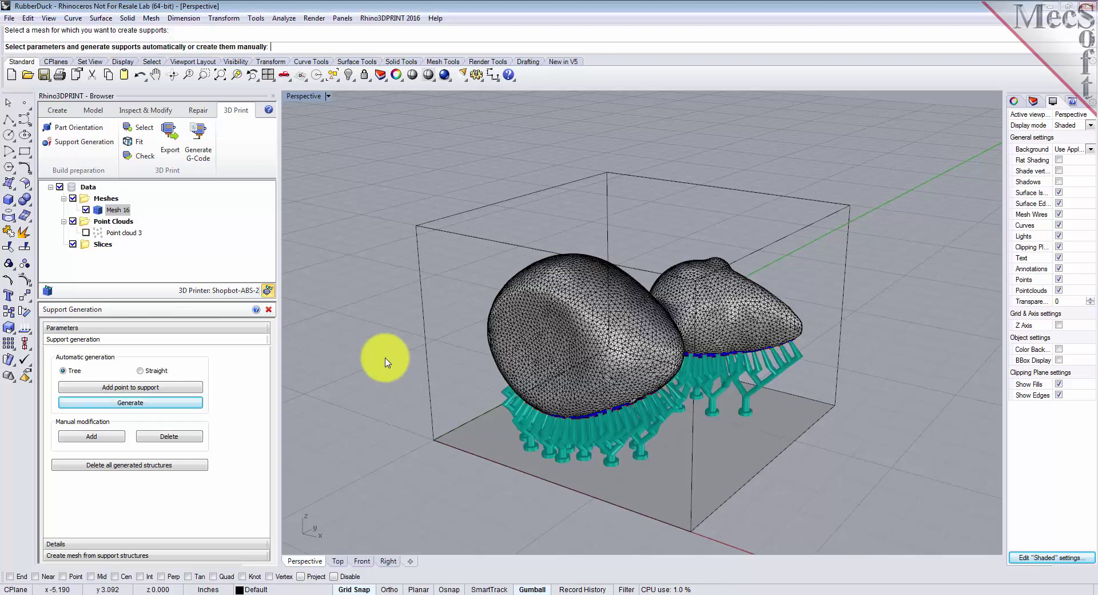
Examine the generated tree supports and the marked overhang areas under the duck from all sides.
{"action": "right_click_drag", "start_coordinate": [753, 411], "coordinate": [763, 385]}
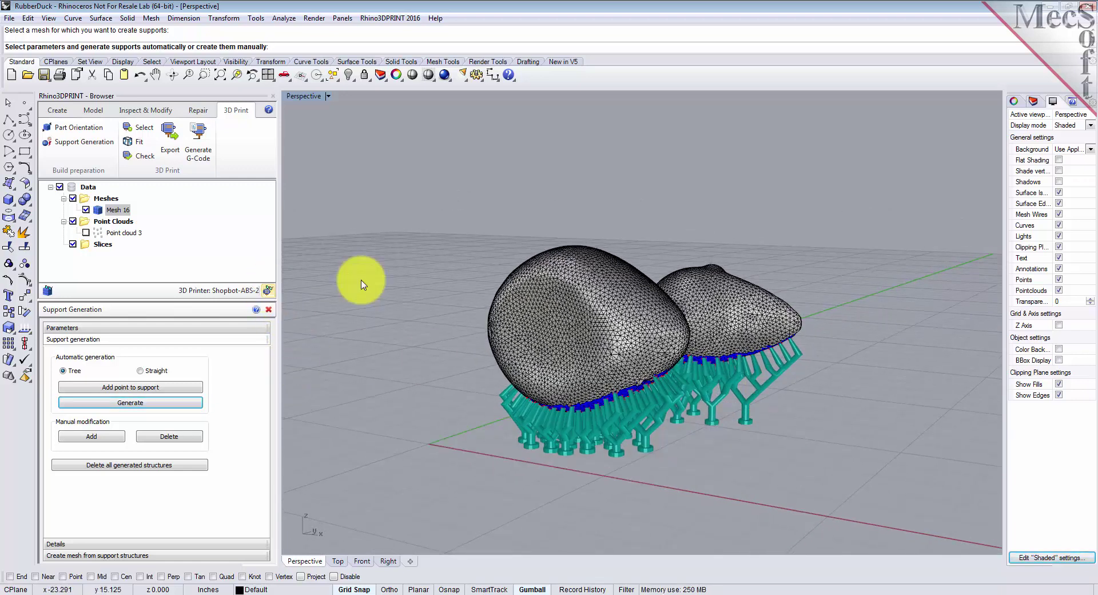
{"action": "right_click_drag", "start_coordinate": [749, 403], "coordinate": [658, 359]}
{"action": "scroll", "coordinate": [658, 359], "scroll_direction": "up", "scroll_amount": 5}
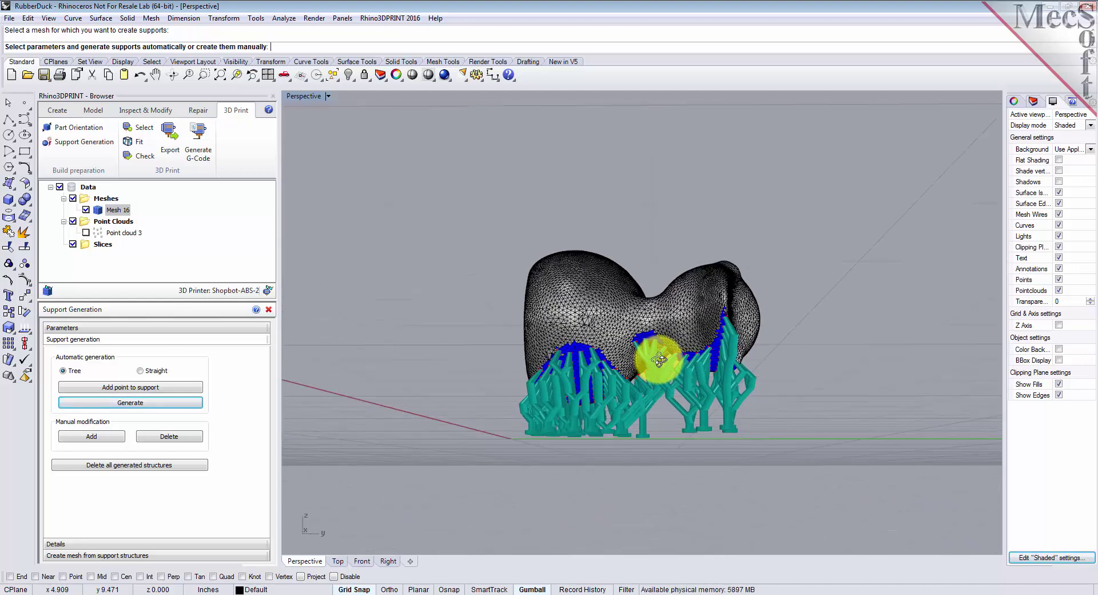
{"action": "right_click_drag", "start_coordinate": [660, 403], "coordinate": [713, 380]}
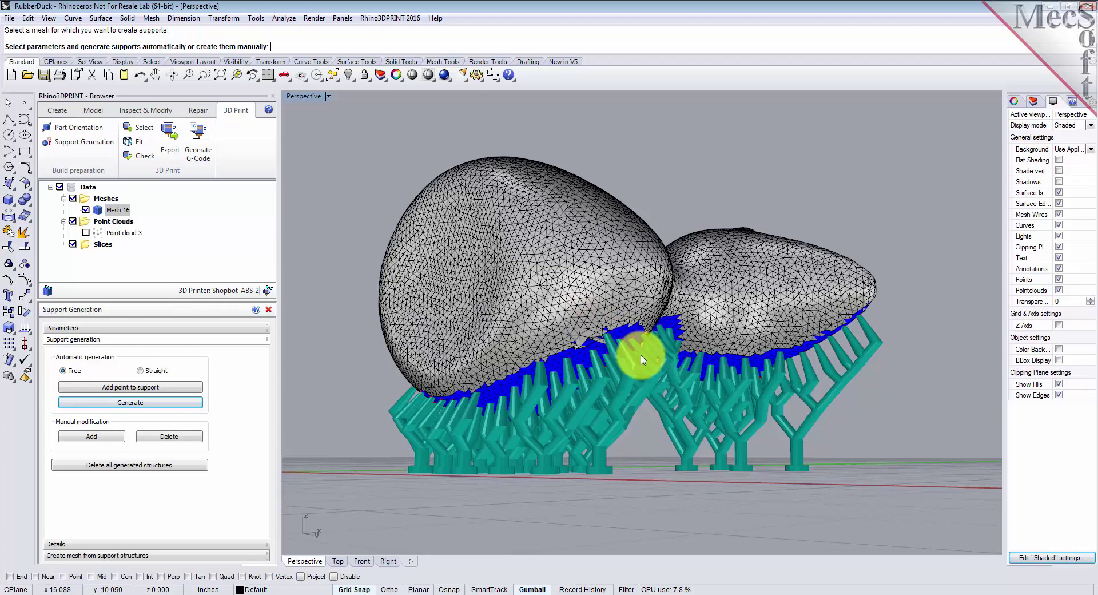
{"action": "right_click_drag", "start_coordinate": [641, 359], "coordinate": [844, 356]}
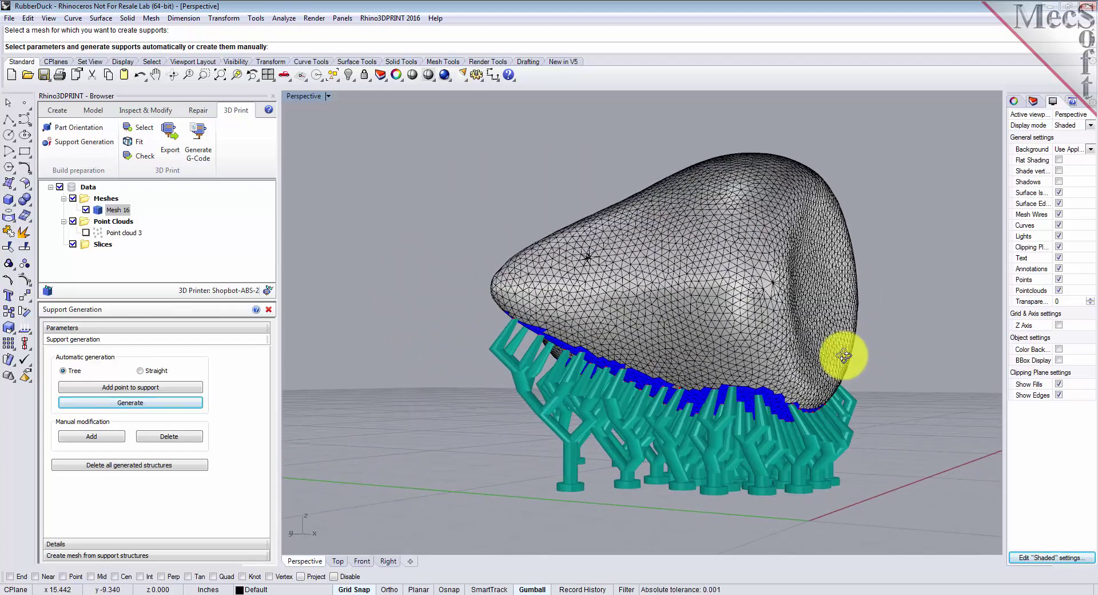
{"action": "right_click_drag", "start_coordinate": [647, 388], "coordinate": [697, 388]}
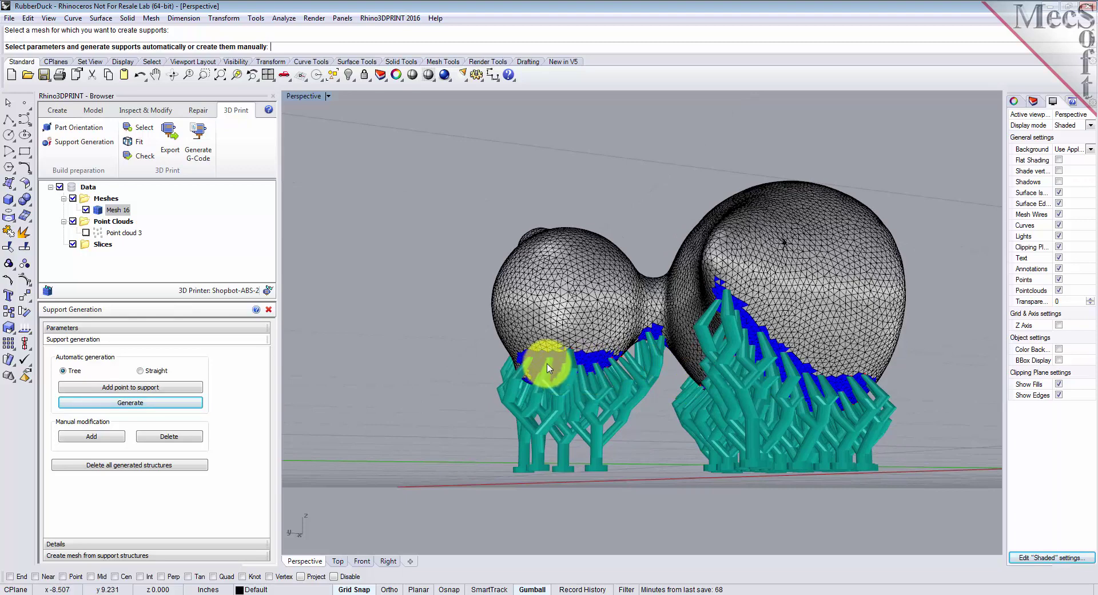
{"action": "right_click_drag", "start_coordinate": [521, 368], "coordinate": [554, 393]}
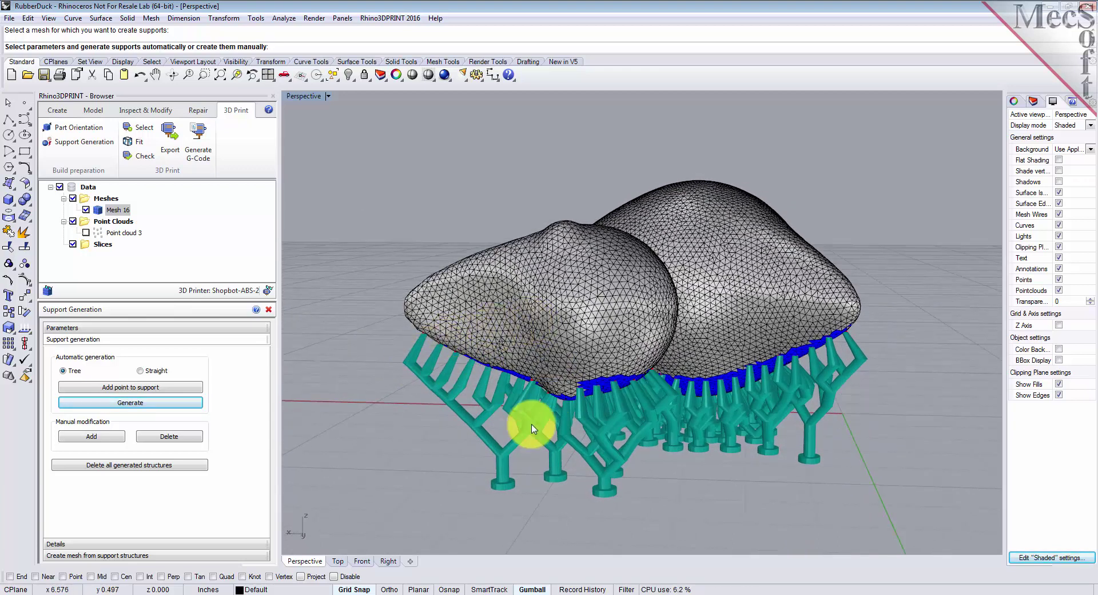
{"action": "mouse_move", "coordinate": [747, 434]}
{"action": "right_mouse_down"}
{"action": "mouse_move", "coordinate": [612, 436]}
{"action": "mouse_move", "coordinate": [491, 419]}
{"action": "mouse_move", "coordinate": [731, 444]}
{"action": "right_mouse_up"}
{"action": "right_click_drag", "start_coordinate": [392, 343], "coordinate": [520, 306]}
Show the 3D printer's build volume and regenerate the duck's supports automatically with the Straight type.
{"action": "left_click", "coordinate": [269, 292]}
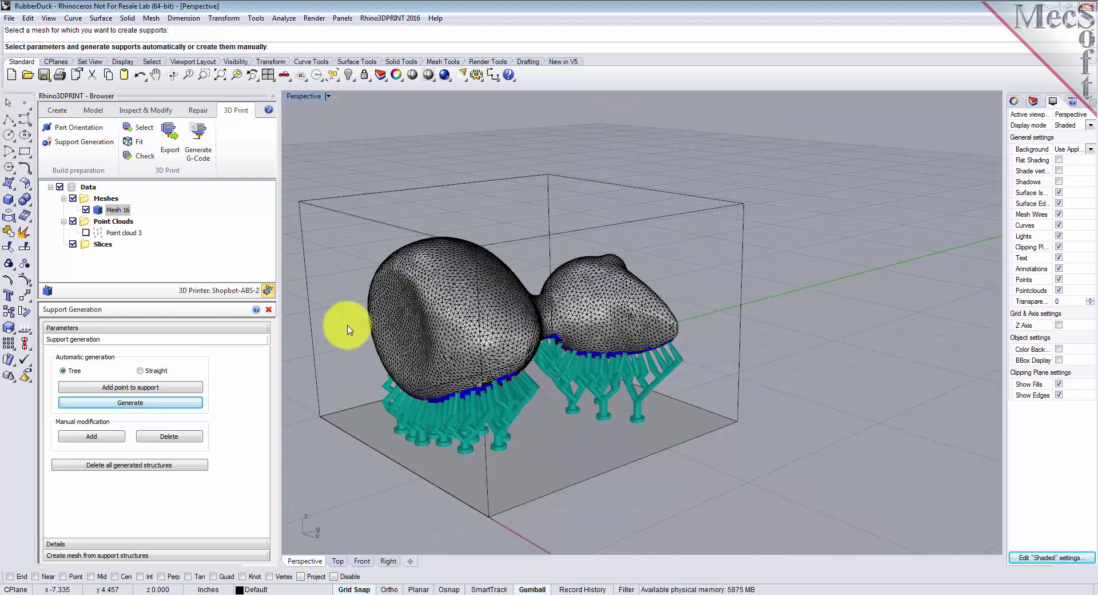
{"action": "right_click_drag", "start_coordinate": [490, 299], "coordinate": [455, 357]}
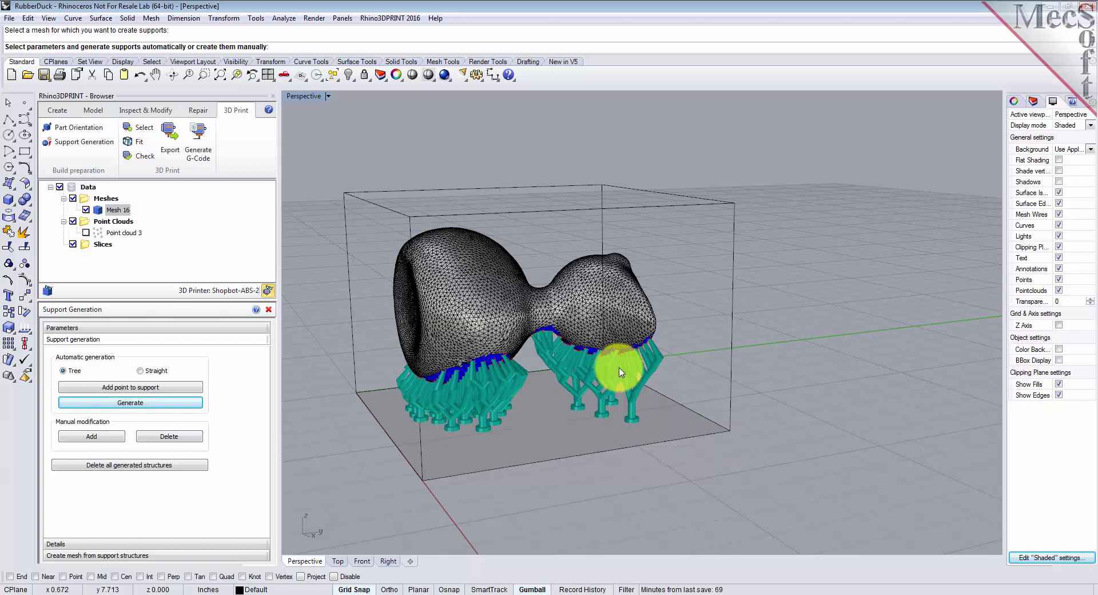
{"action": "left_click", "coordinate": [141, 371]}
{"action": "left_click", "coordinate": [131, 403]}
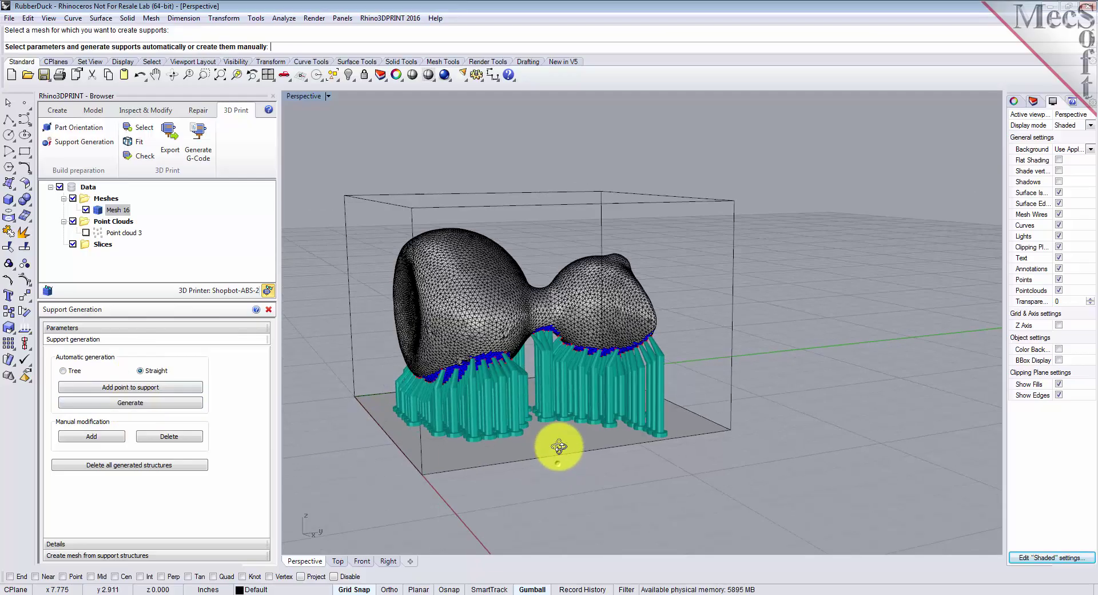
Regenerate the duck's supports automatically with the Tree type and review the support structures' volume and length details.
{"action": "right_click_drag", "start_coordinate": [490, 449], "coordinate": [569, 454]}
{"action": "left_click", "coordinate": [153, 369]}
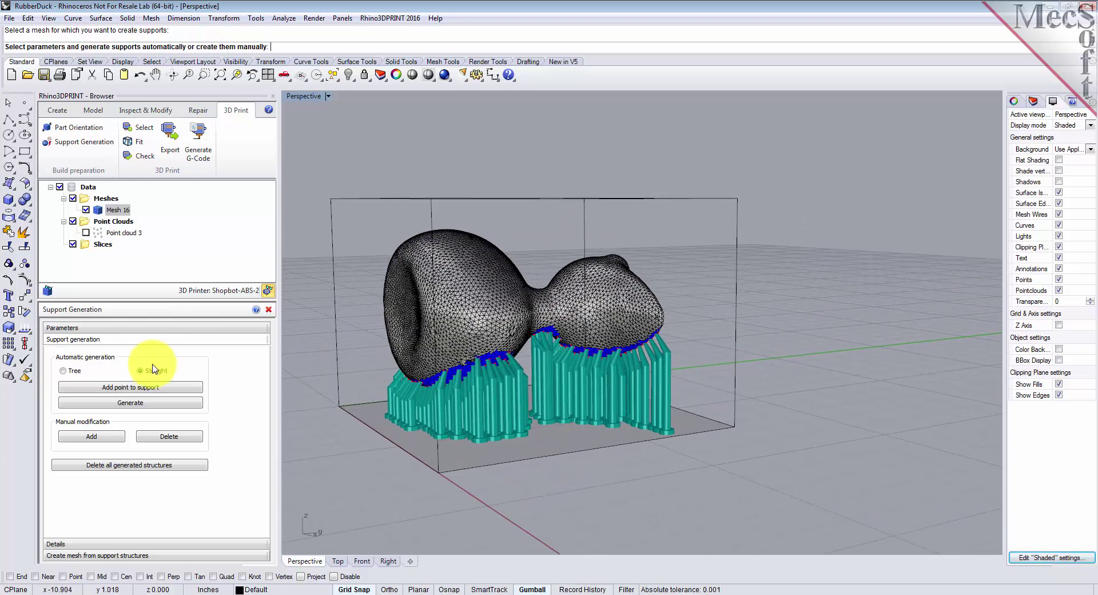
{"action": "left_click", "coordinate": [64, 372]}
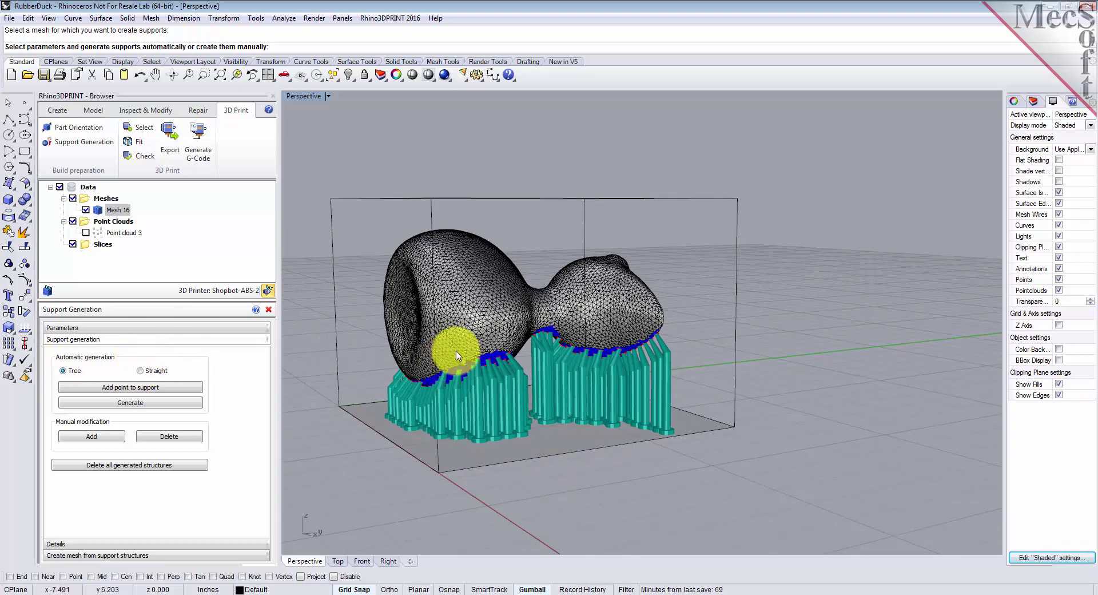
{"action": "left_click", "coordinate": [126, 403]}
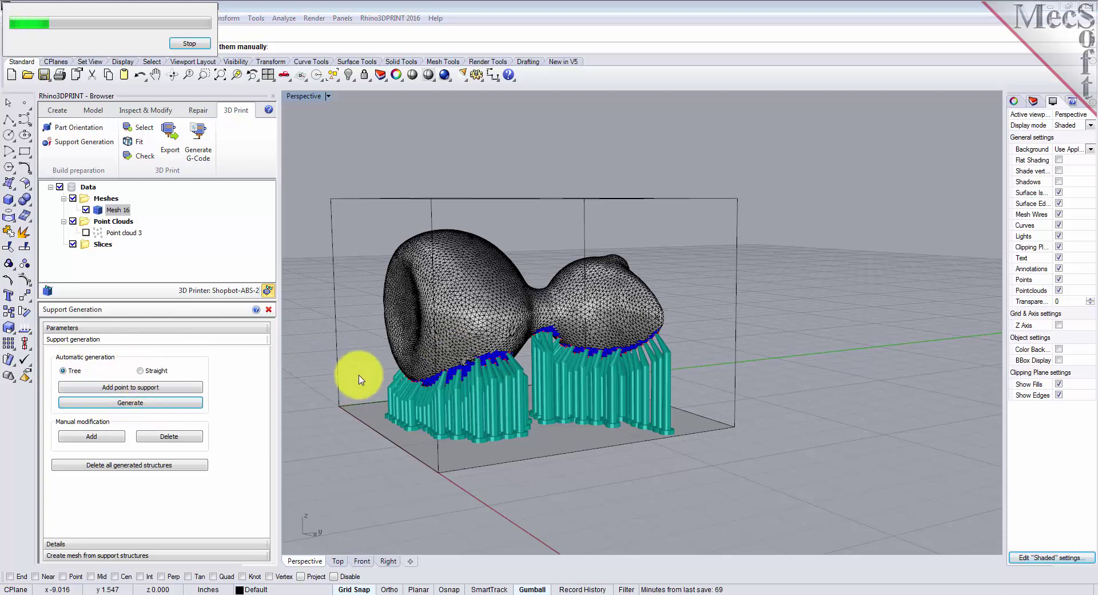
{"action": "right_click_drag", "start_coordinate": [384, 306], "coordinate": [437, 378]}
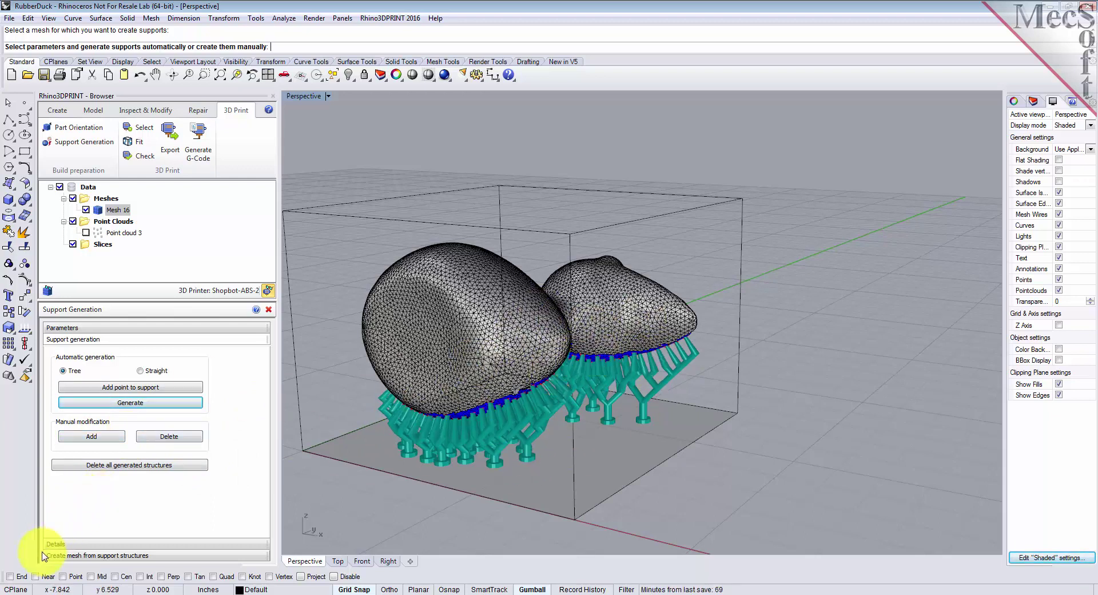
{"action": "left_click", "coordinate": [63, 544]}
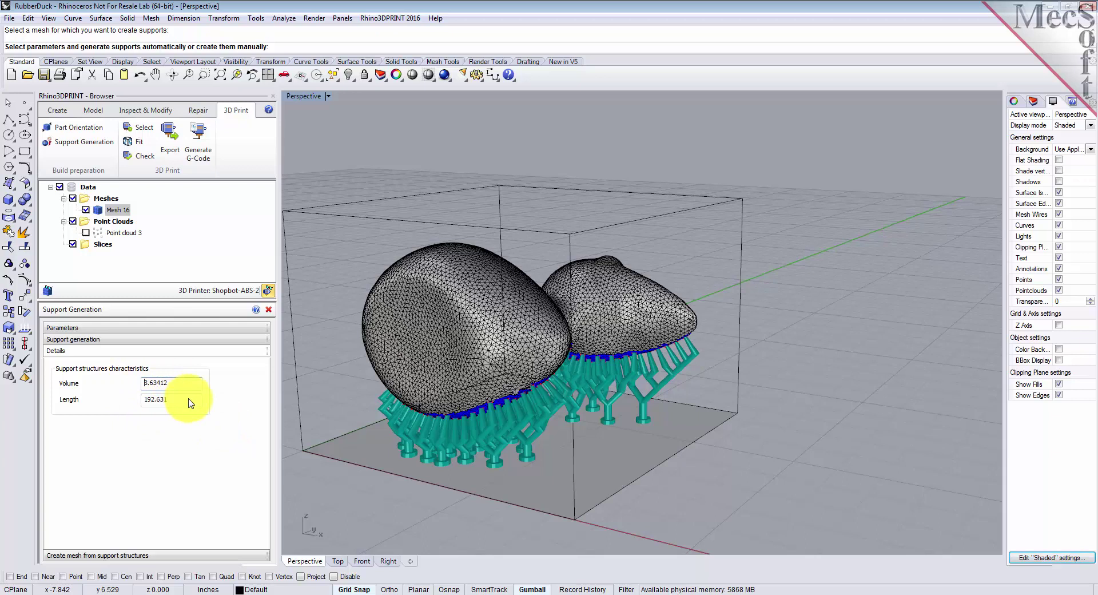
Convert the tree supports to a mesh with the "Create as separate mesh" option and fit the whole model in the view.
{"action": "left_click", "coordinate": [86, 555]}
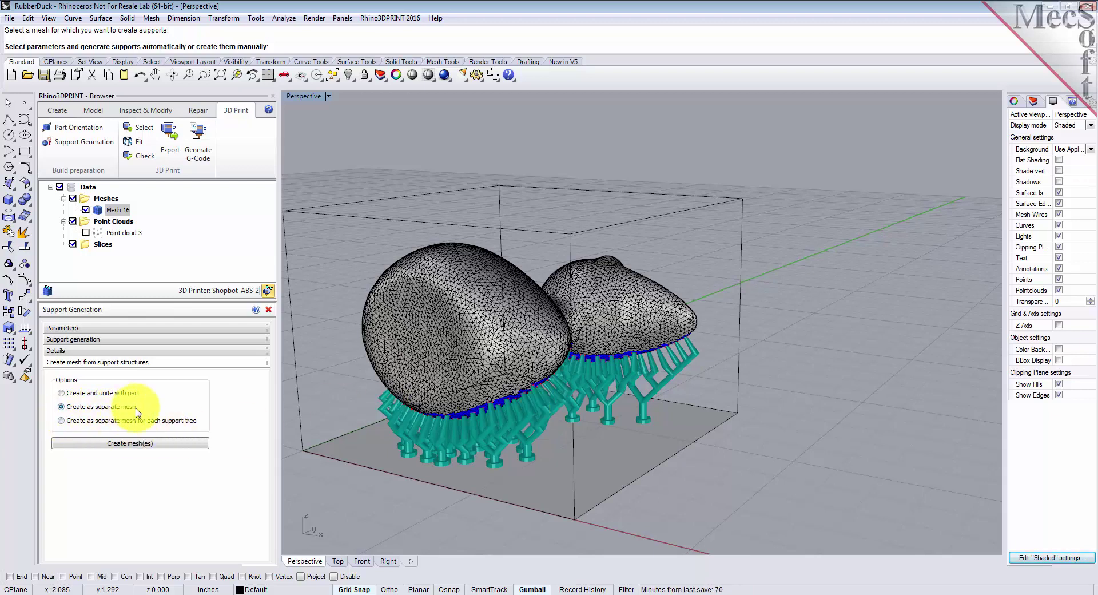
{"action": "left_click", "coordinate": [144, 451]}
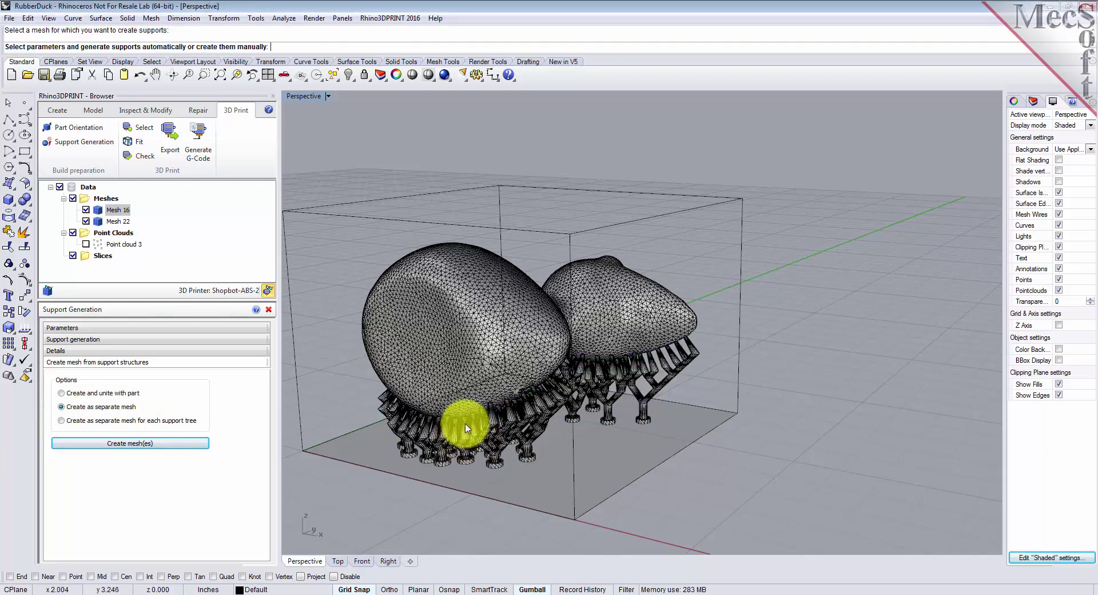
{"action": "right_click_drag", "start_coordinate": [466, 429], "coordinate": [438, 487]}
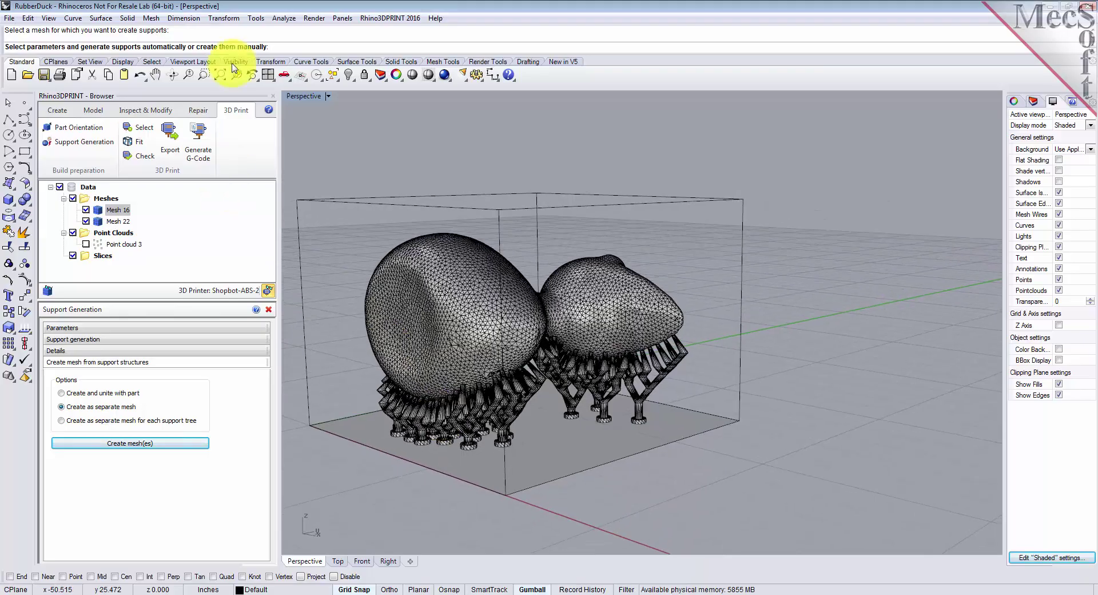
{"action": "left_click", "coordinate": [222, 75]}
{"action": "right_click_drag", "start_coordinate": [686, 388], "coordinate": [799, 375]}
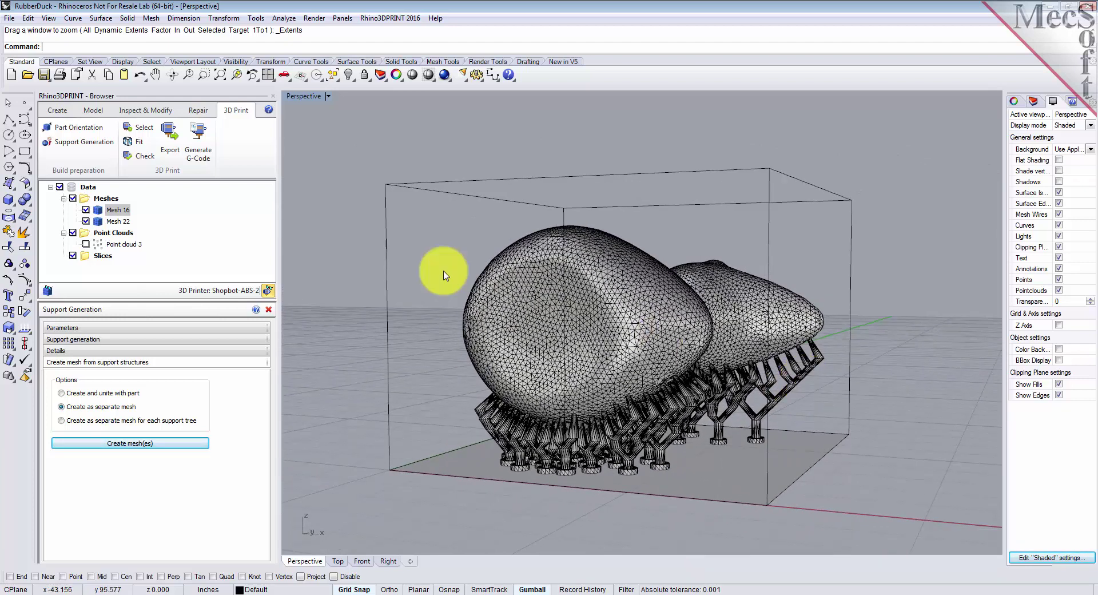
Highlight the support mesh and the duck mesh in turn to tell them apart, and close Support Generation.
{"action": "left_click", "coordinate": [101, 223]}
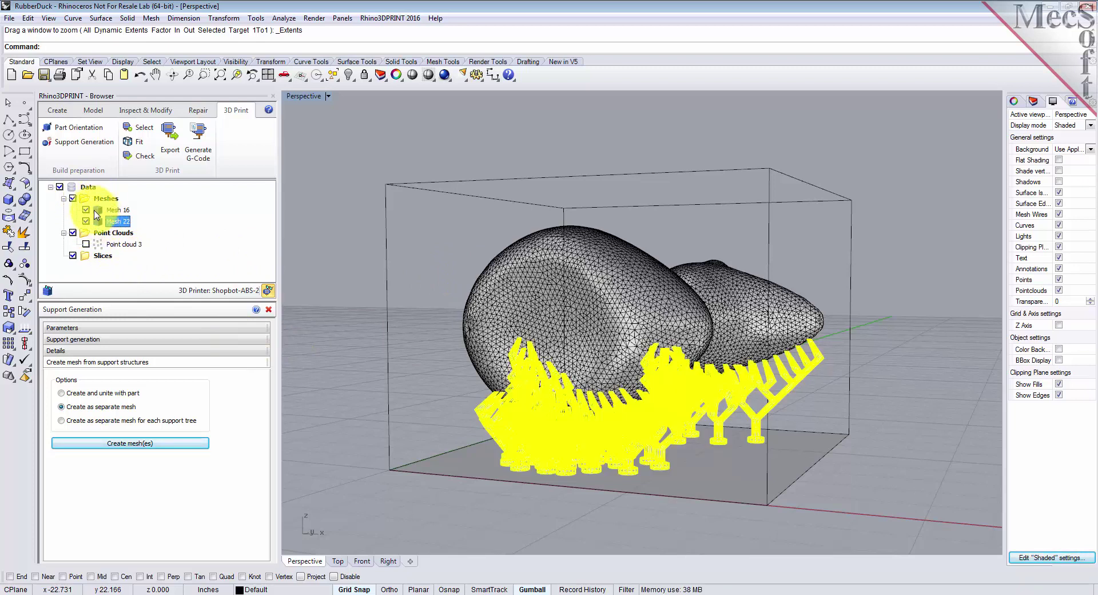
{"action": "left_click", "coordinate": [99, 211]}
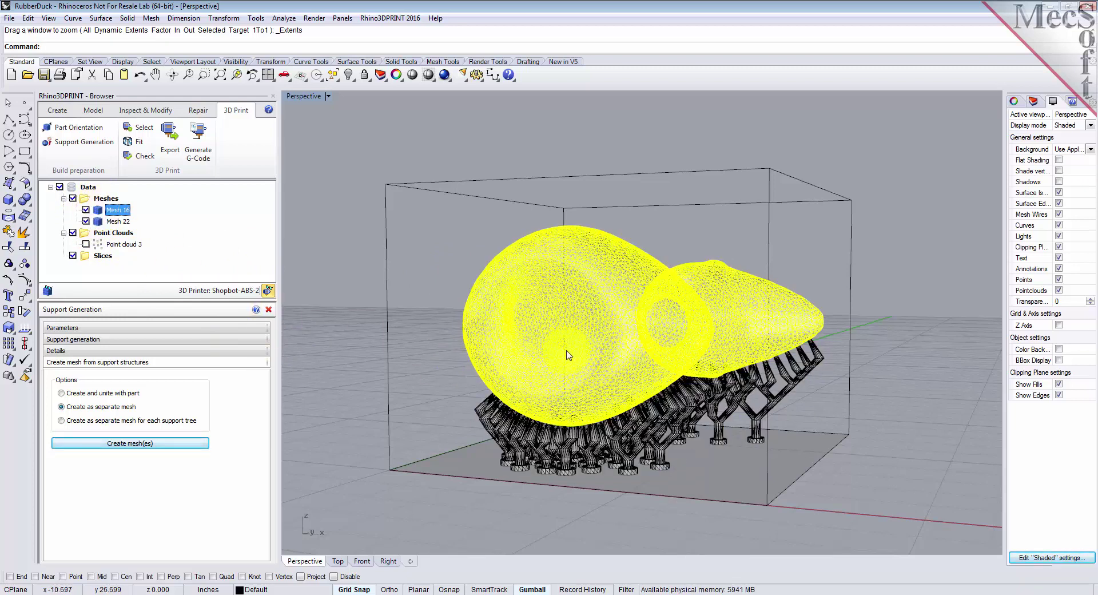
{"action": "right_click_drag", "start_coordinate": [563, 346], "coordinate": [556, 373]}
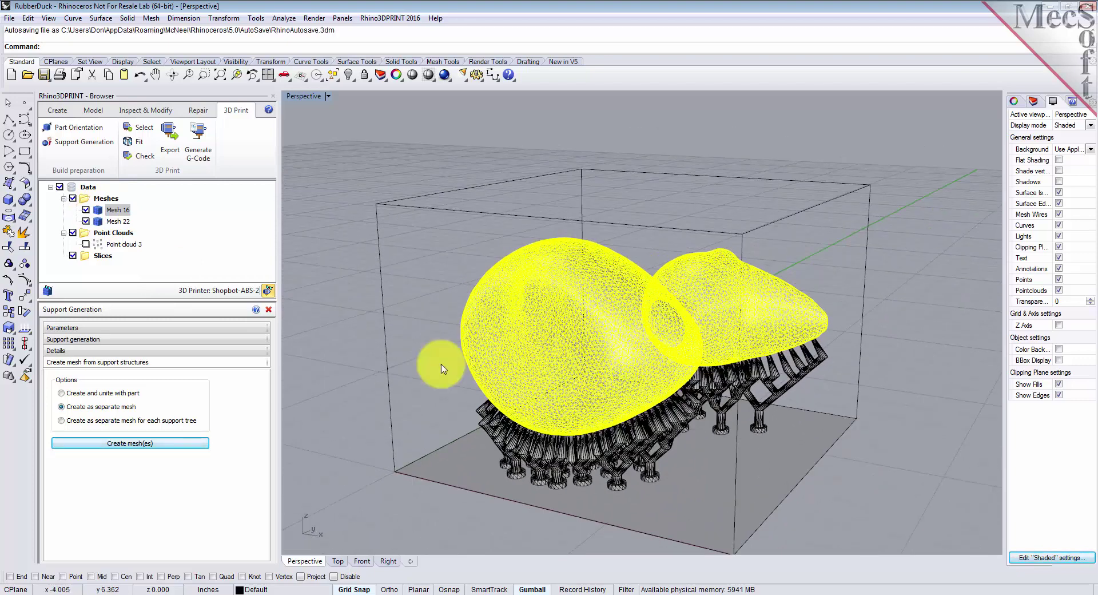
{"action": "left_click", "coordinate": [269, 310]}
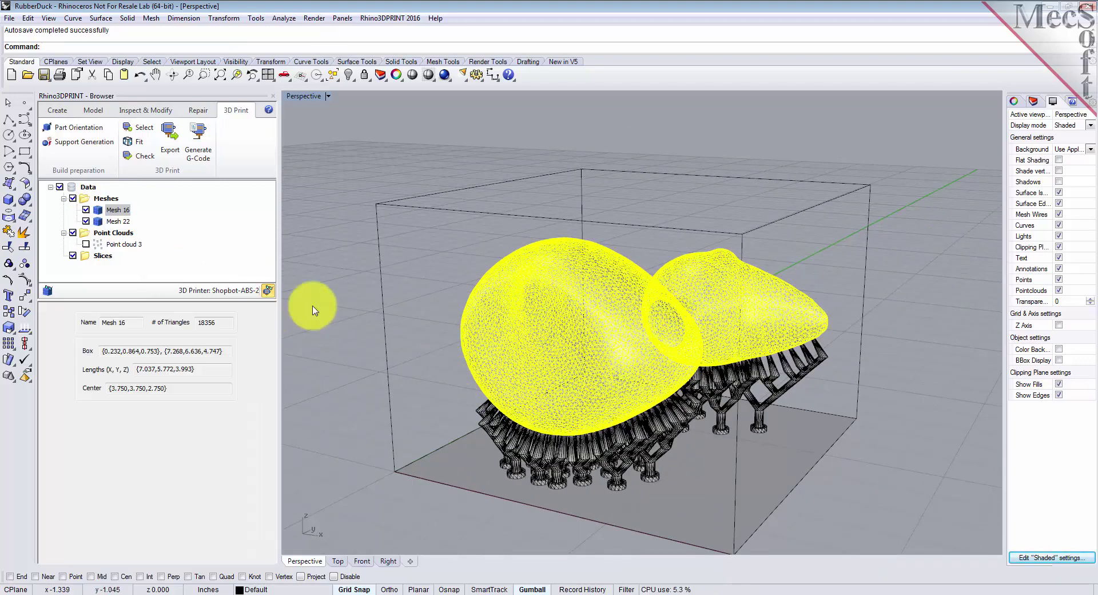
Clear the duck mesh selection and examine the duck with its meshed supports from several sides.
{"action": "right_click_drag", "start_coordinate": [786, 382], "coordinate": [835, 386]}
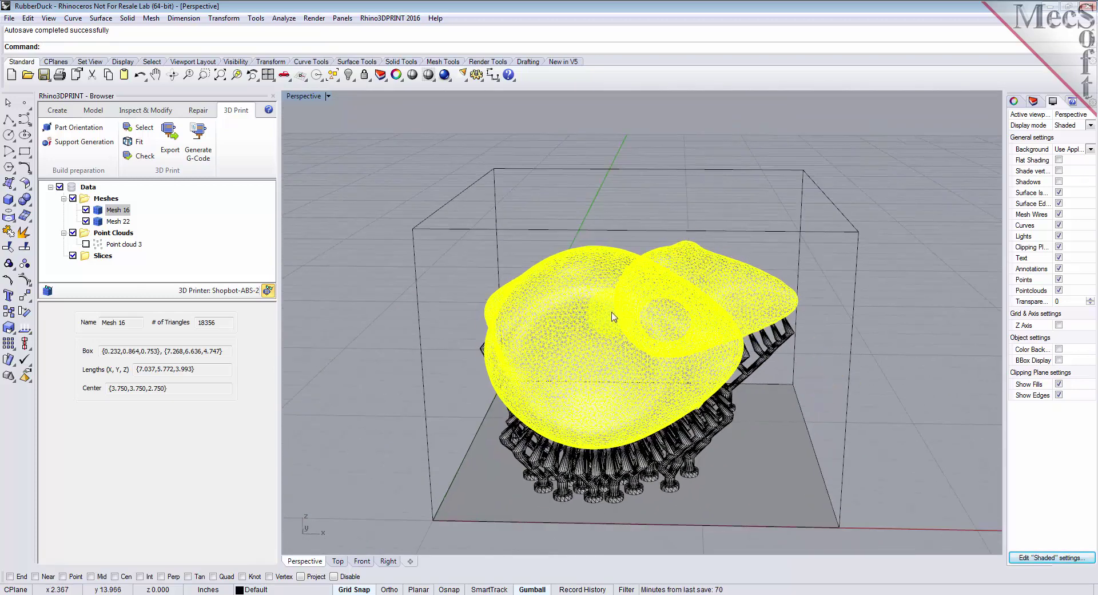
{"action": "left_click", "coordinate": [384, 446]}
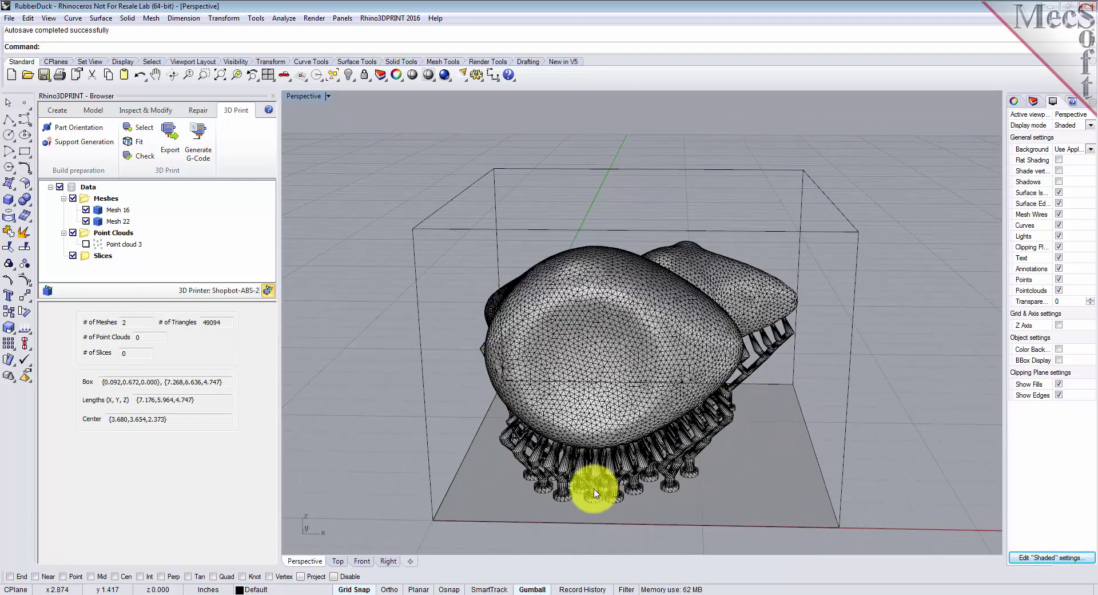
{"action": "left_click", "coordinate": [386, 429]}
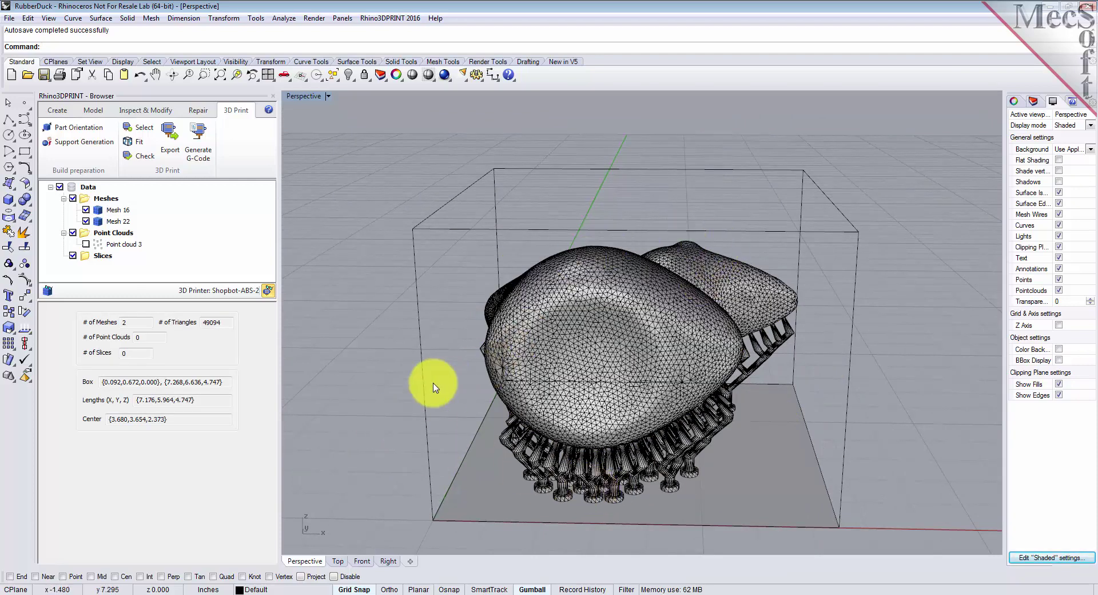
{"action": "right_click_drag", "start_coordinate": [378, 391], "coordinate": [1054, 465]}
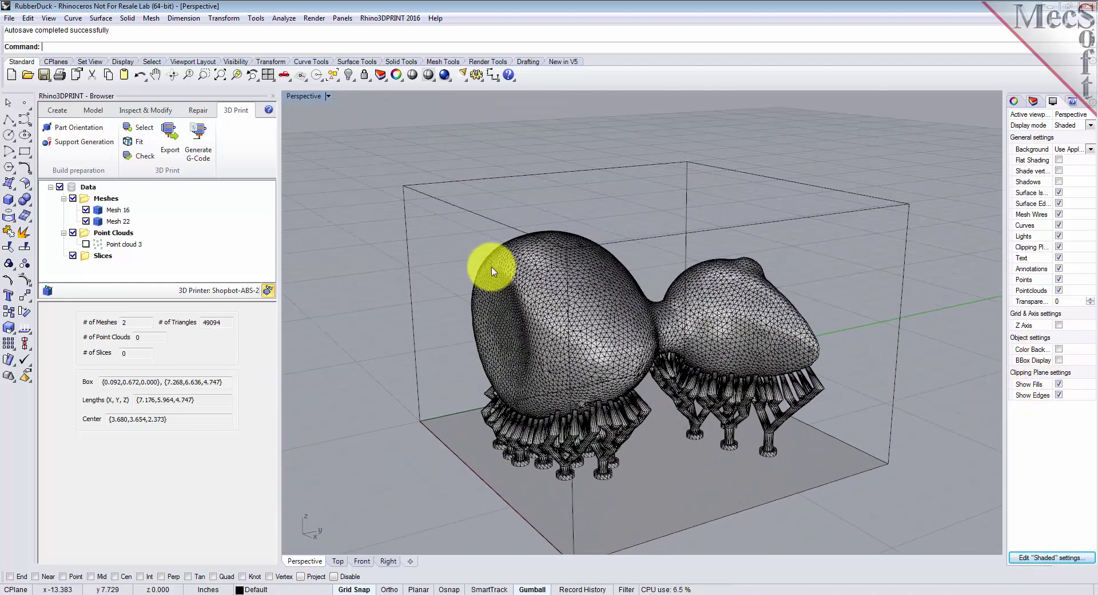
Export the duck and support meshes as RubberDuck.stl in the QuickStart folder, using the Stereo-Lithography Binary (*.stl) format.
{"action": "left_click", "coordinate": [241, 112]}
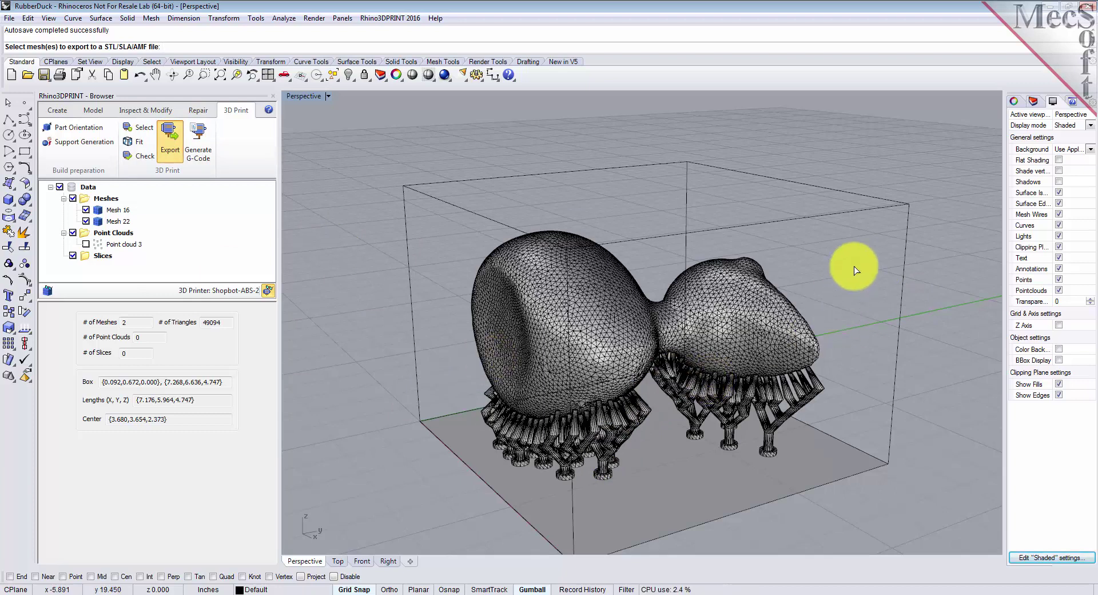
{"action": "left_click", "coordinate": [583, 438]}
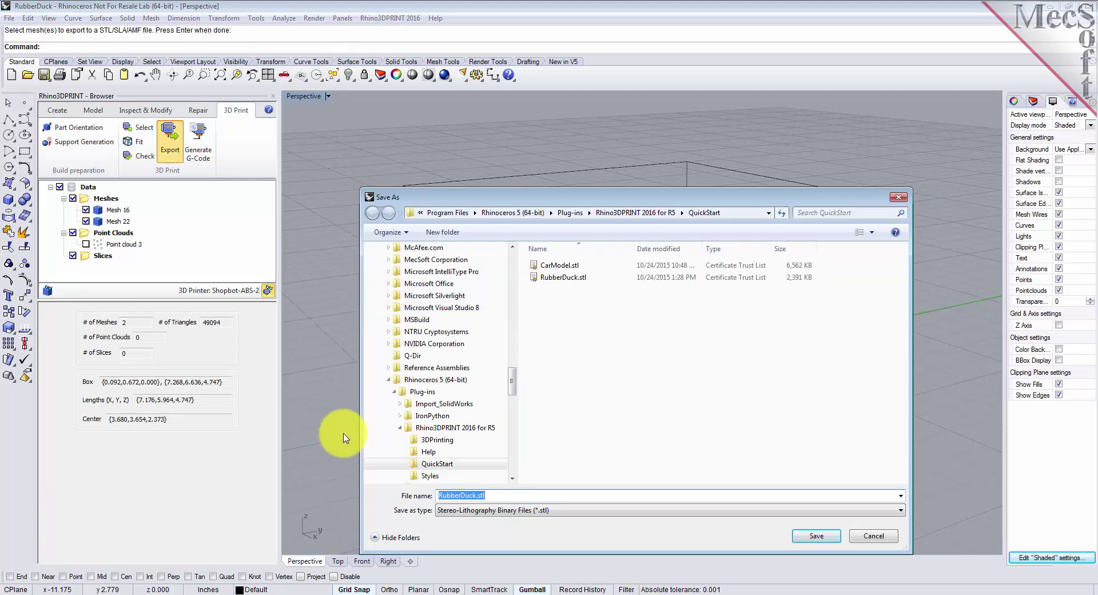
{"action": "left_click", "coordinate": [574, 510]}
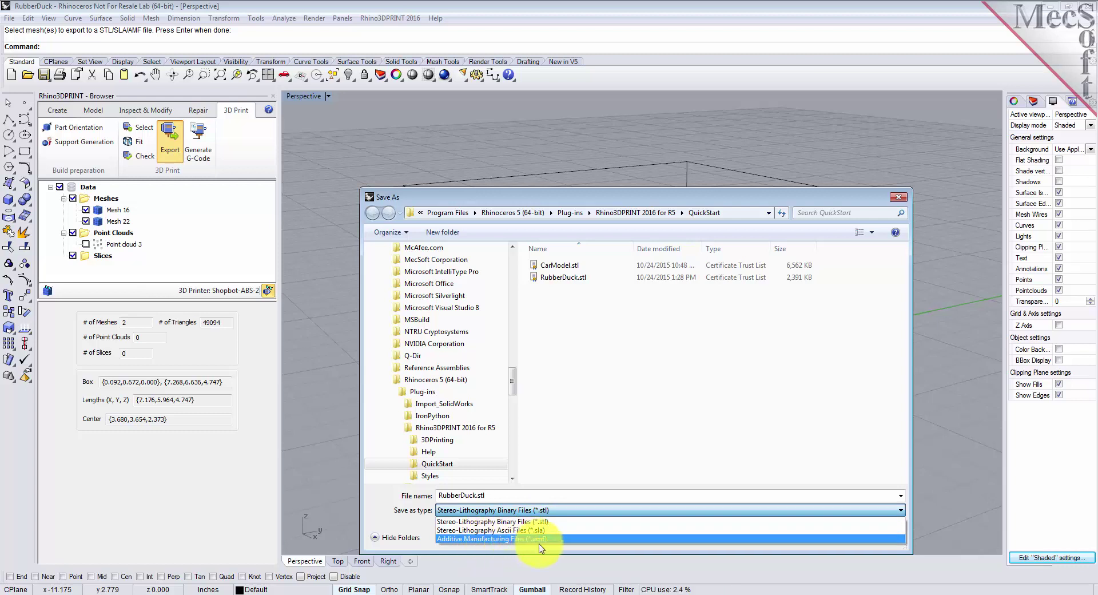
{"action": "left_click", "coordinate": [551, 517]}
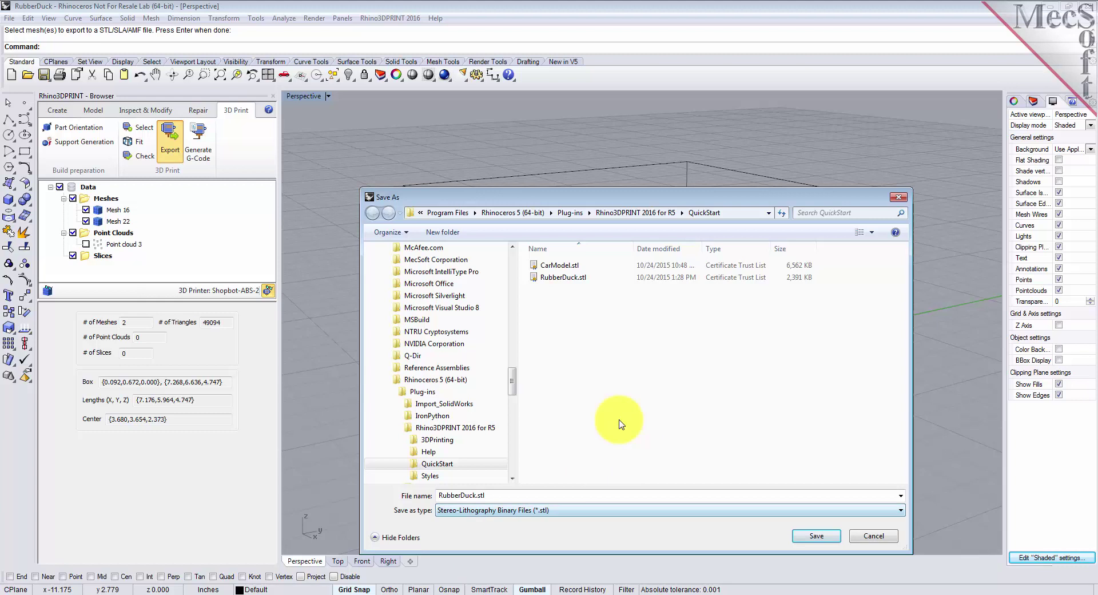
{"action": "left_click", "coordinate": [815, 536]}
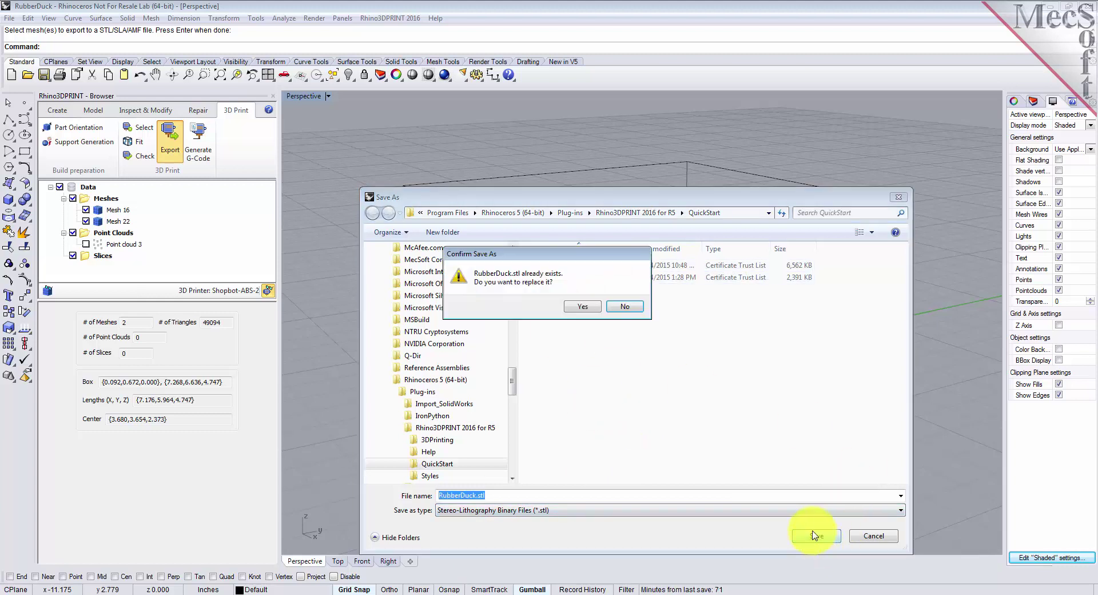